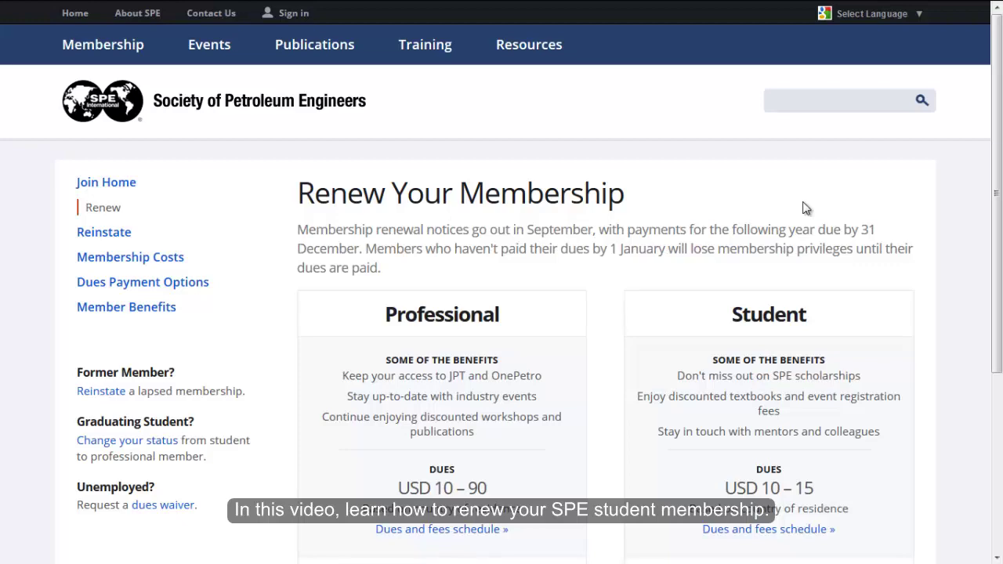
# Start renewing the Student membership from its box on the Renew Your Membership page.
pyautogui.moveTo(997, 182); pyautogui.dragTo(949, 335)
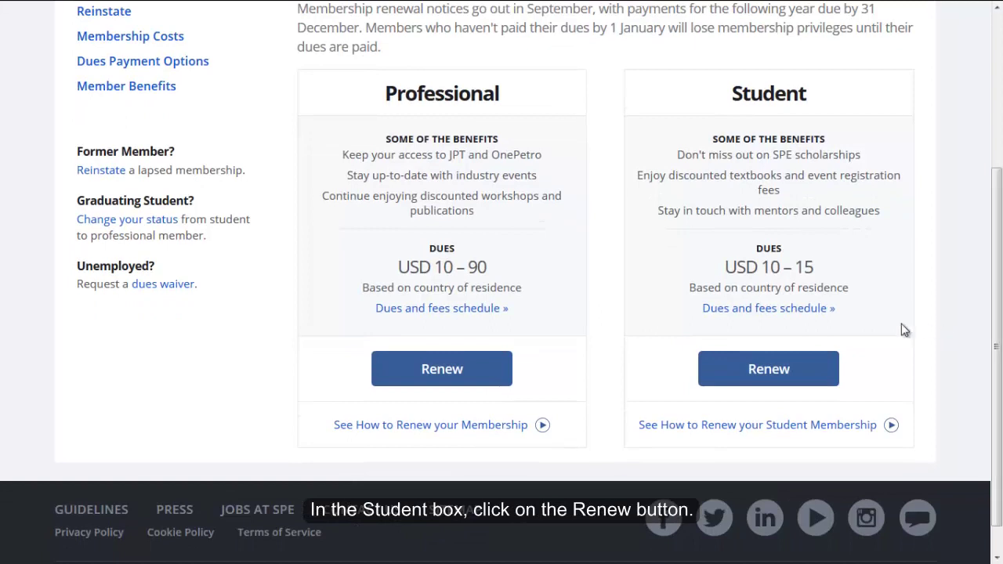
pyautogui.click(766, 368)
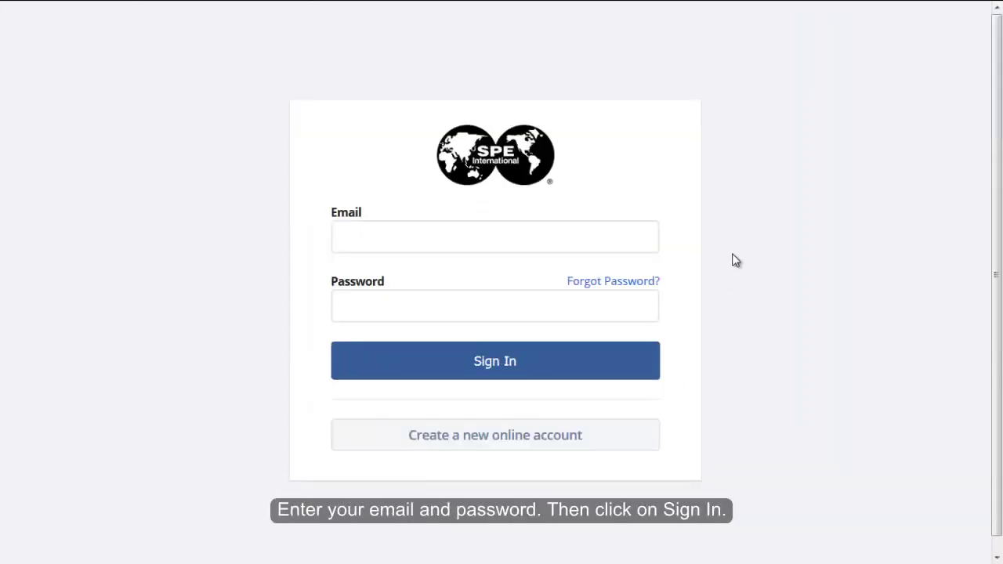
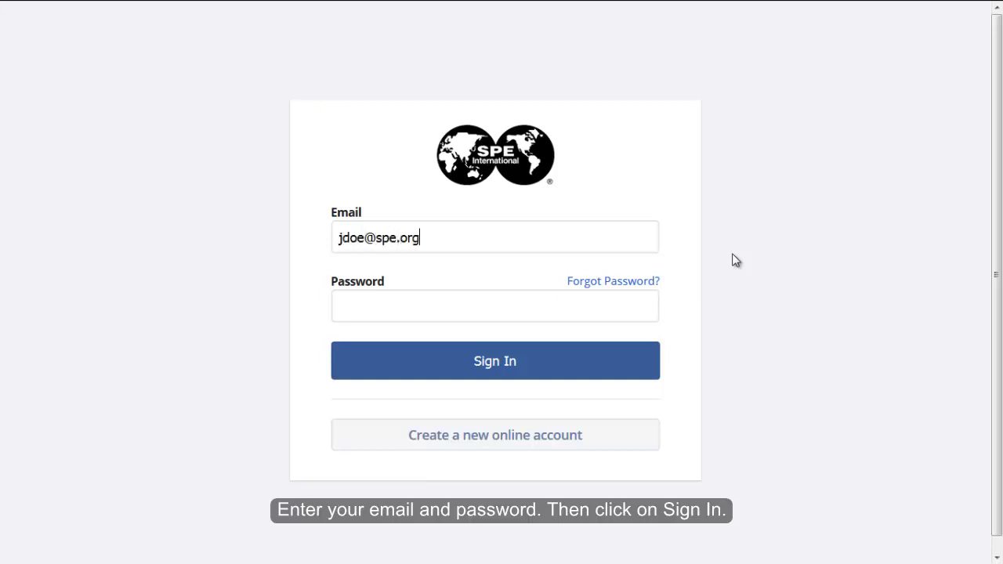
# Enter the account email address and password on the SPE sign-in form.
pyautogui.write('••••••••')
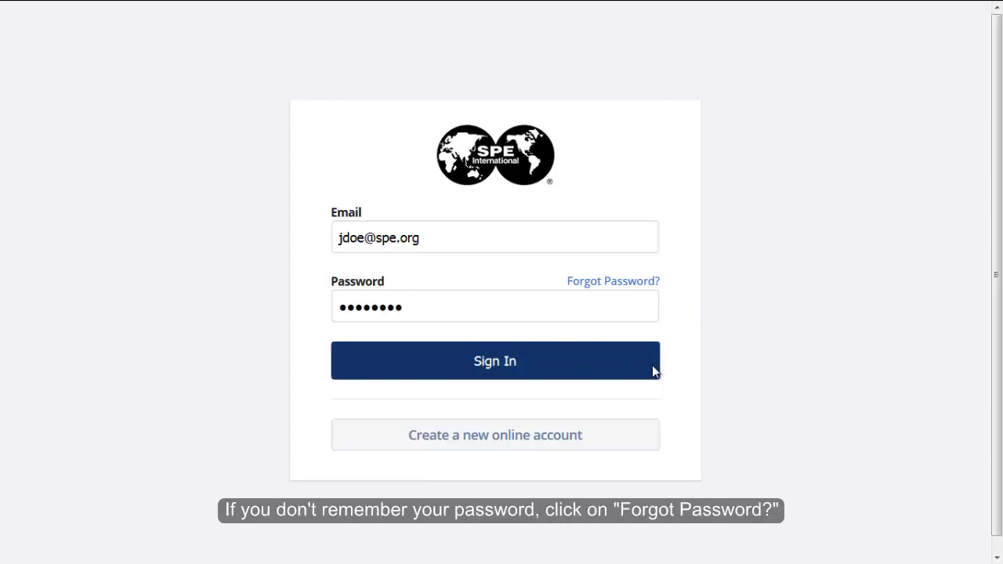
# Request password-reset instructions for the account email address.
pyautogui.click(645, 286)
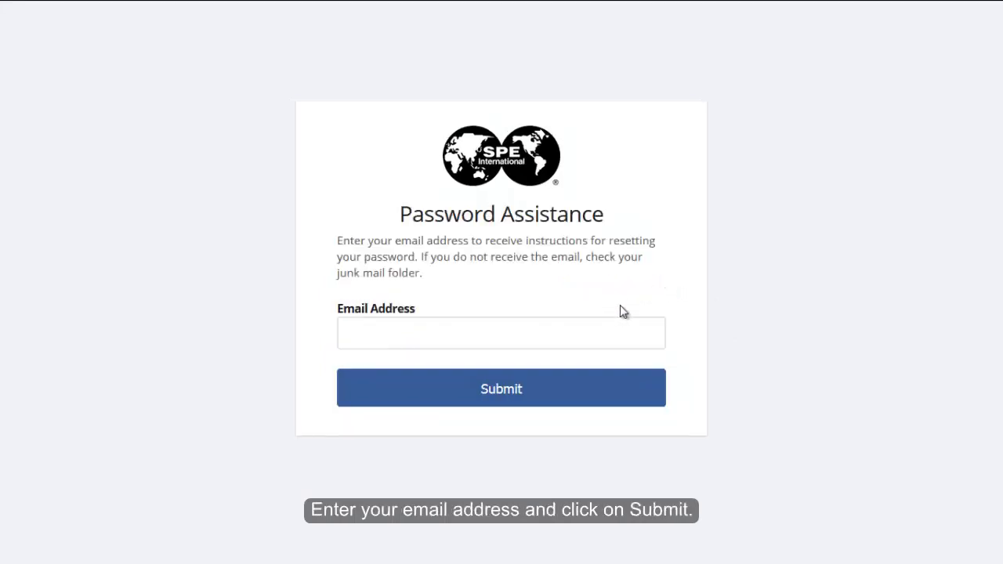
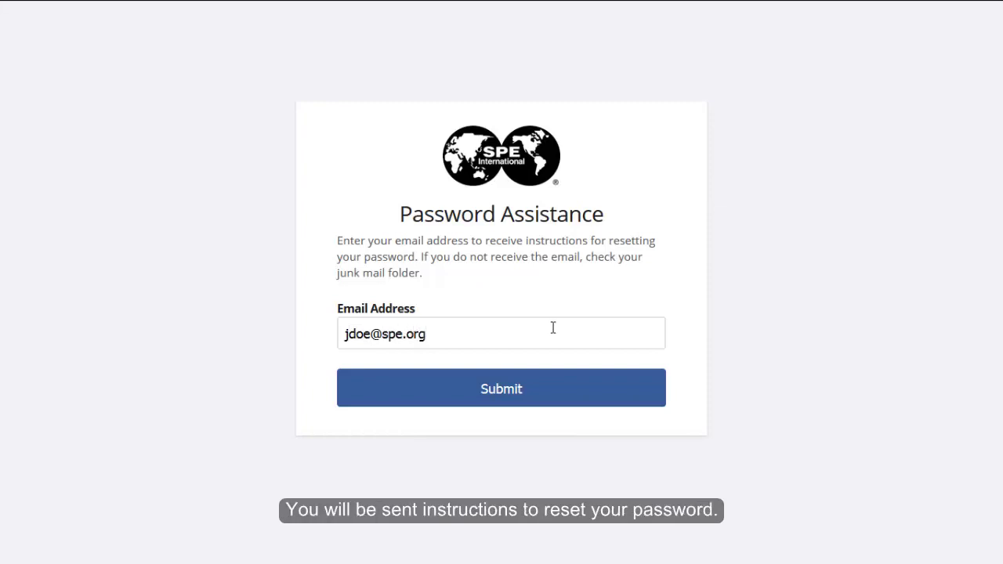
pyautogui.click(557, 381)
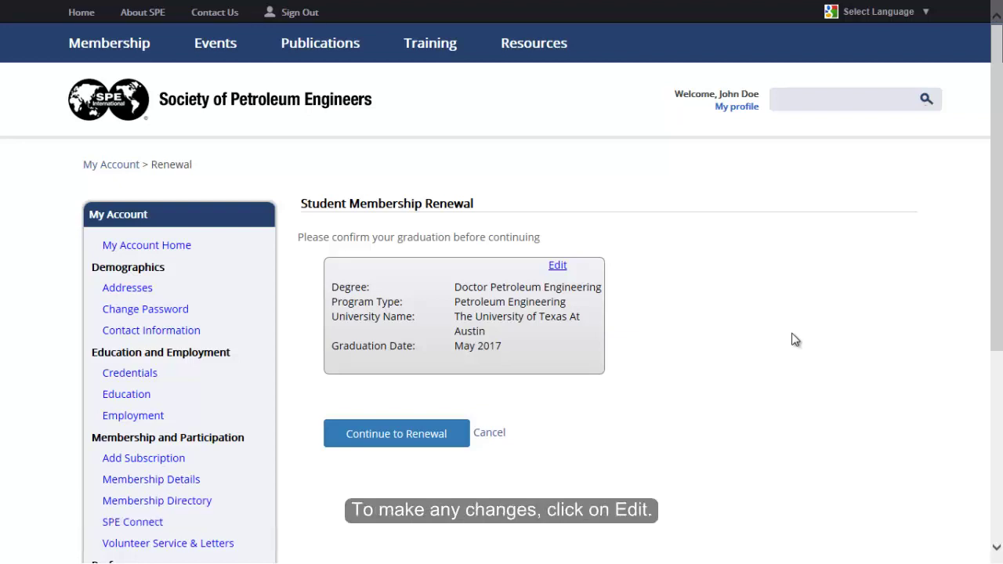
# Set Program Type to Petroleum & Gas Technology and the university to Texas A&M University.
pyautogui.click(558, 267)
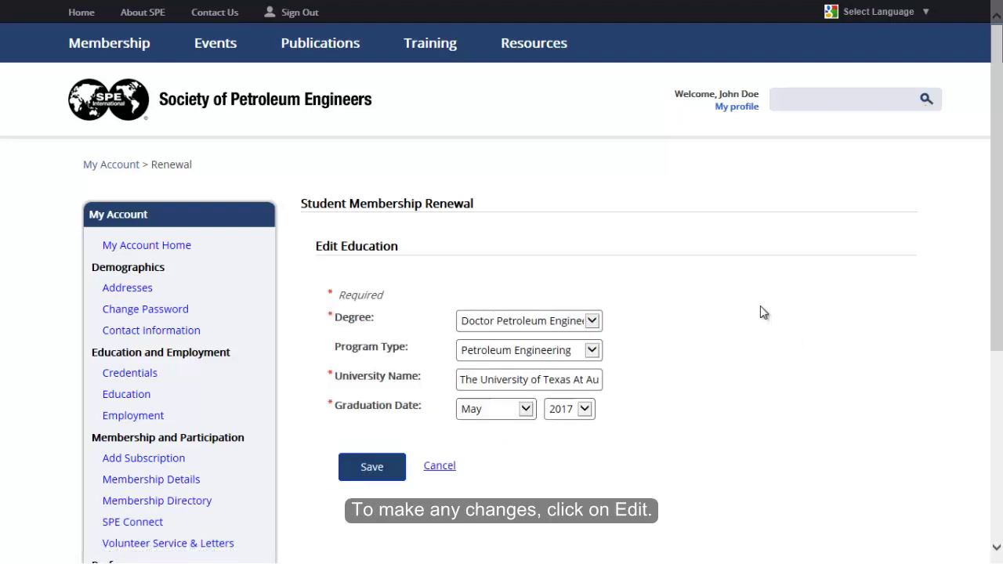
pyautogui.click(592, 351)
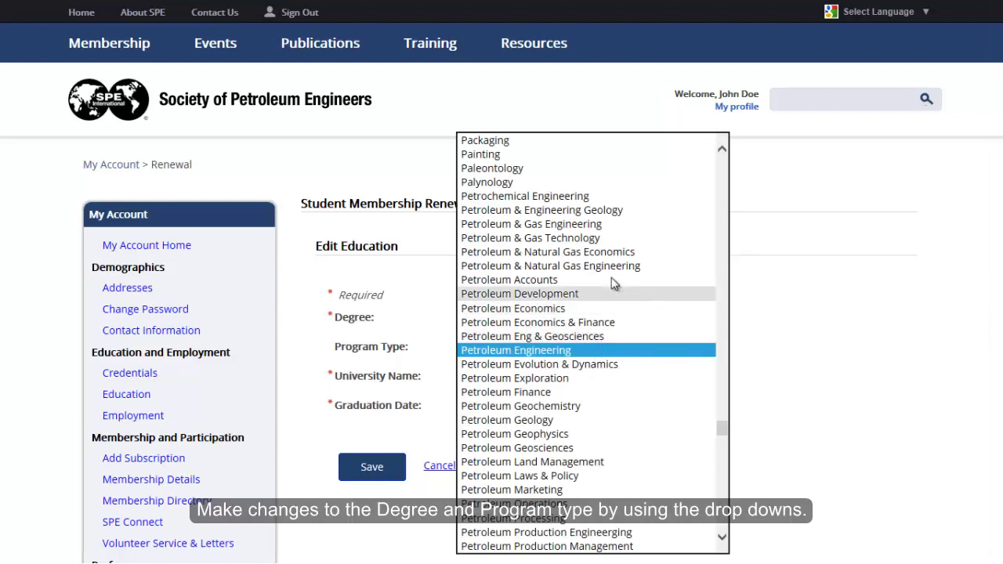
pyautogui.click(623, 238)
pyautogui.click(751, 314)
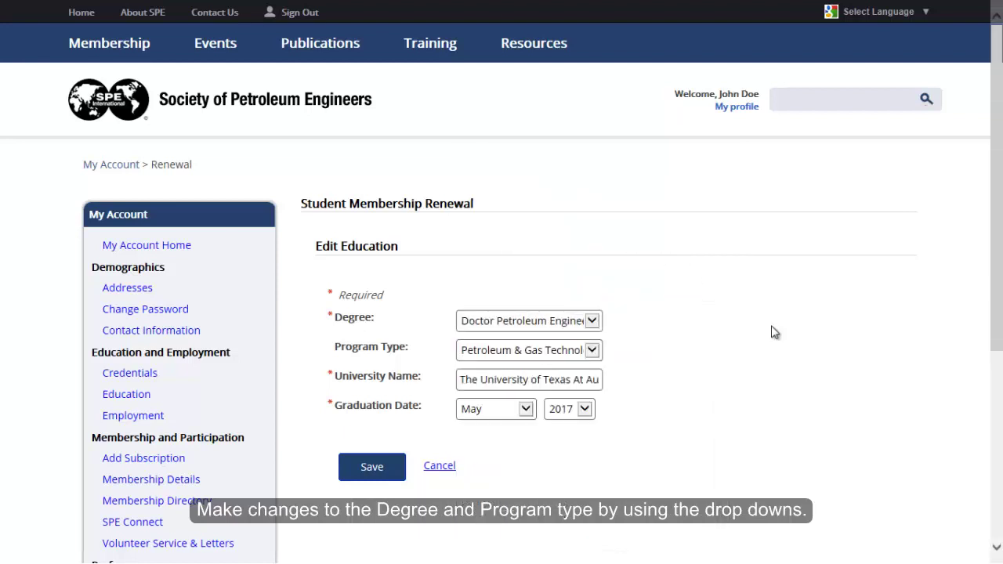
pyautogui.moveTo(461, 380); pyautogui.dragTo(751, 398)
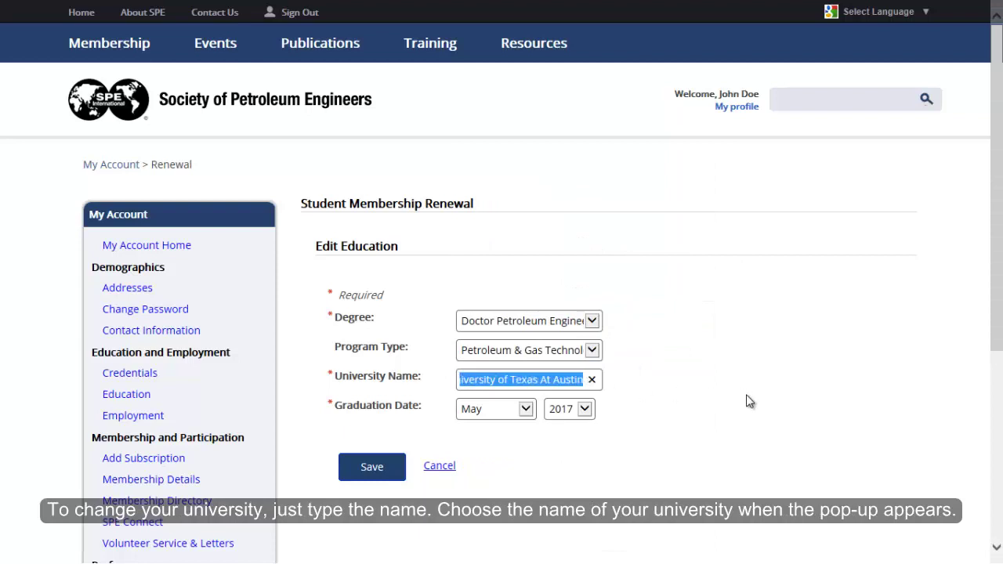
pyautogui.press('BackSpace')
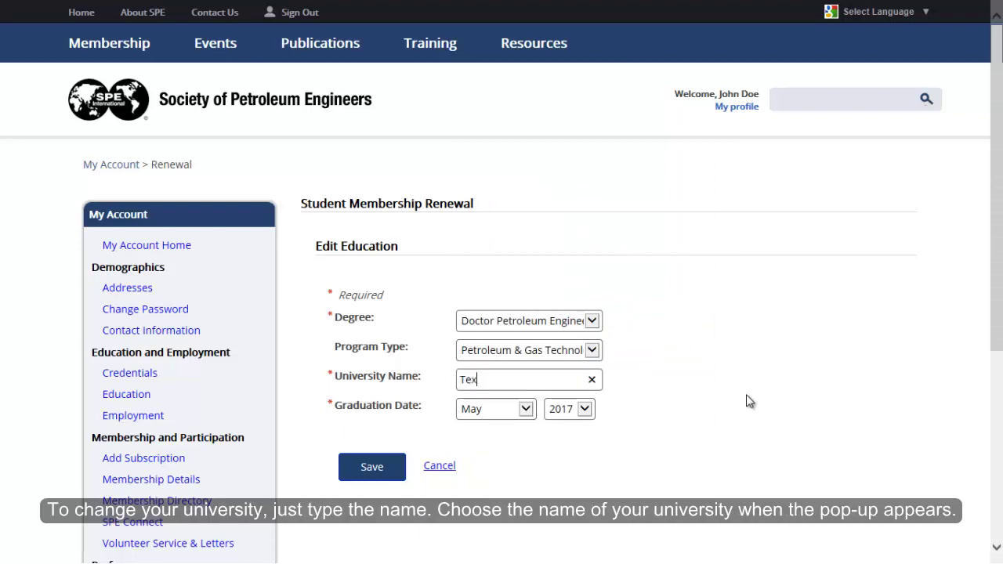
pyautogui.write('Texas A&')
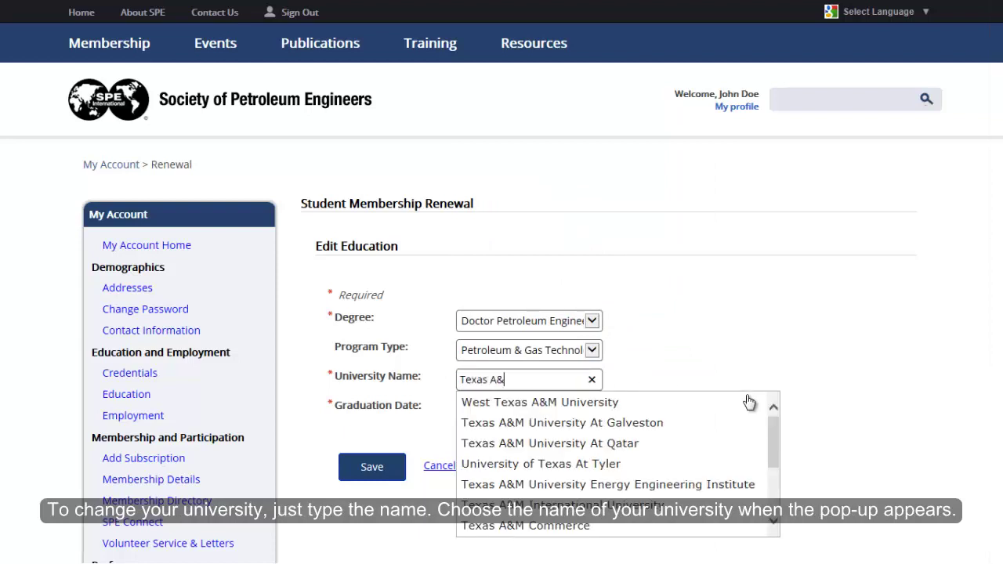
pyautogui.write('M University')
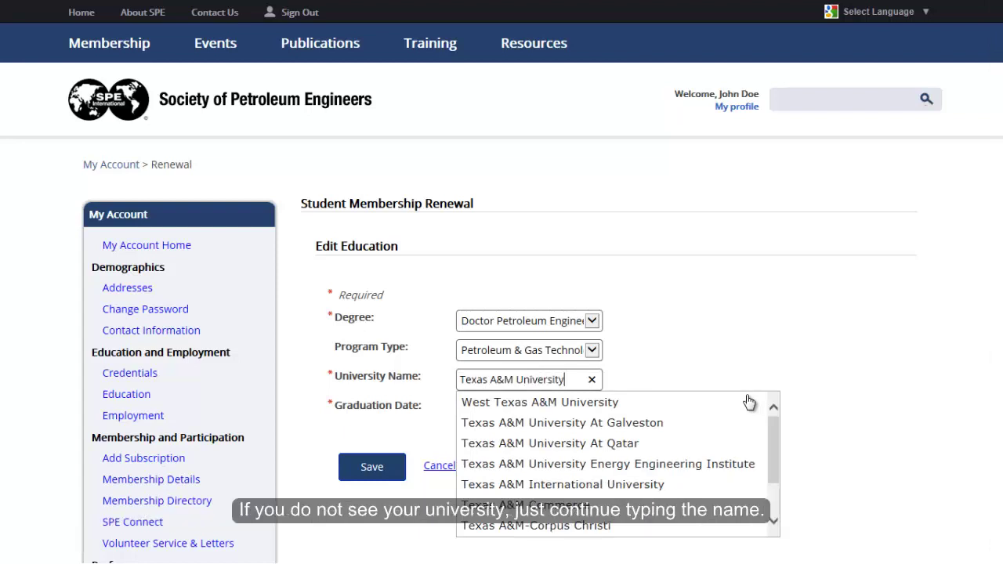
pyautogui.click(599, 486)
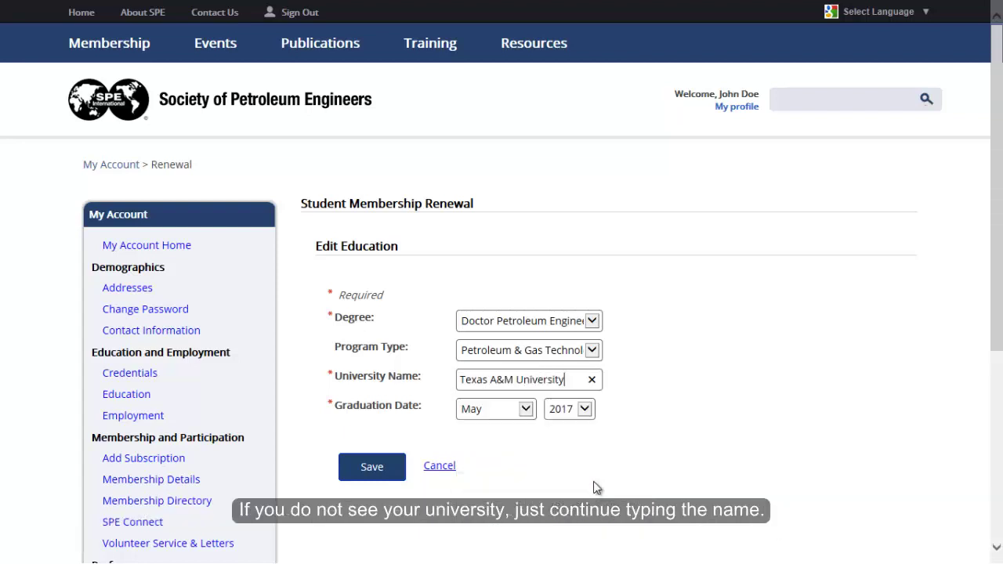
pyautogui.click(617, 436)
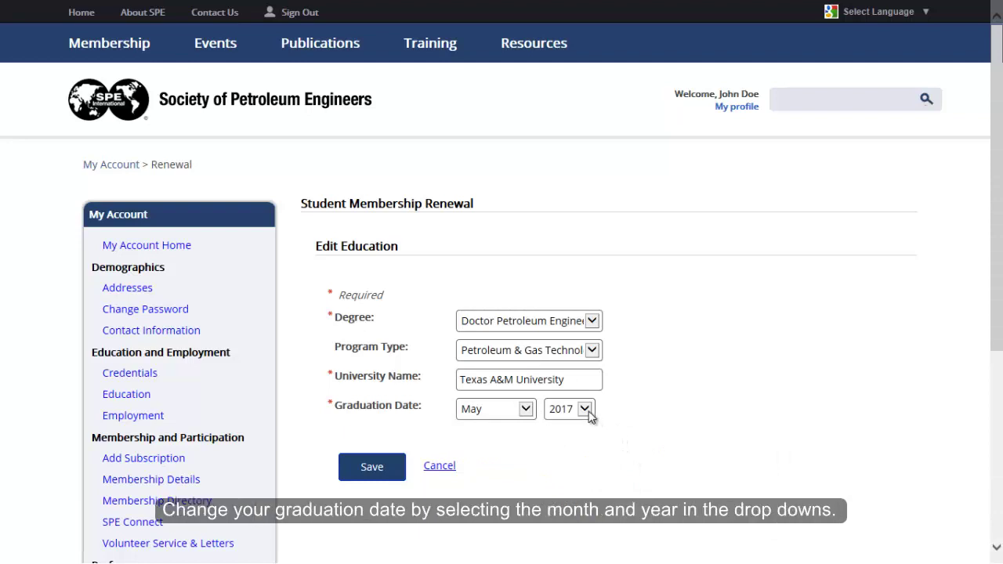
# Set the graduation date to August 2018 and save the education details.
pyautogui.click(519, 409)
pyautogui.click(505, 448)
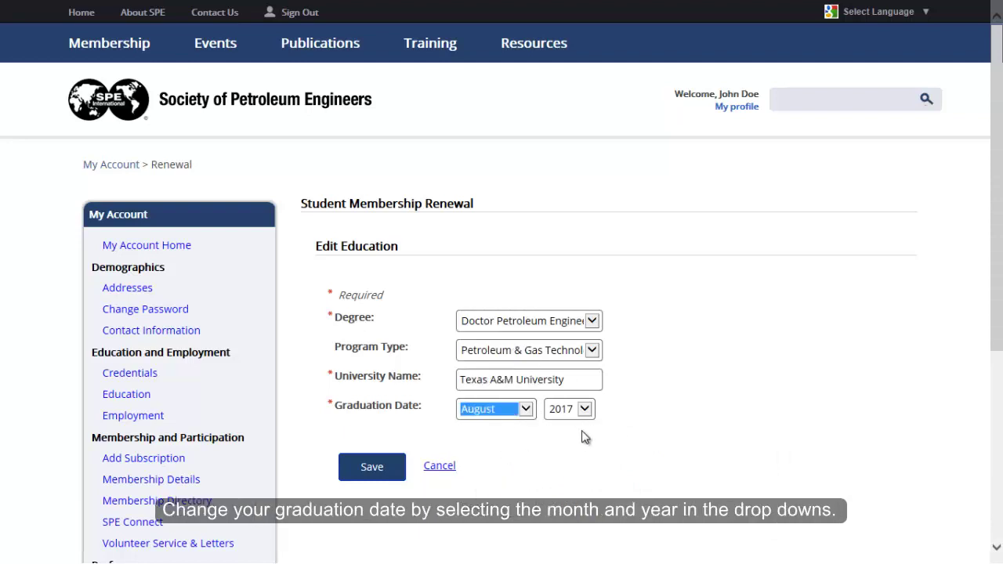
pyautogui.click(586, 409)
pyautogui.click(573, 423)
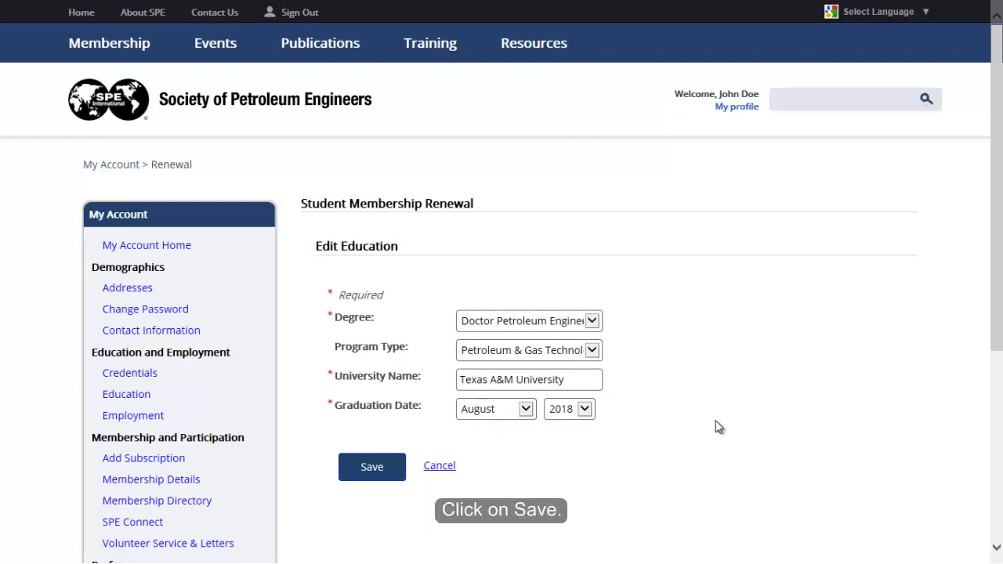
pyautogui.click(384, 465)
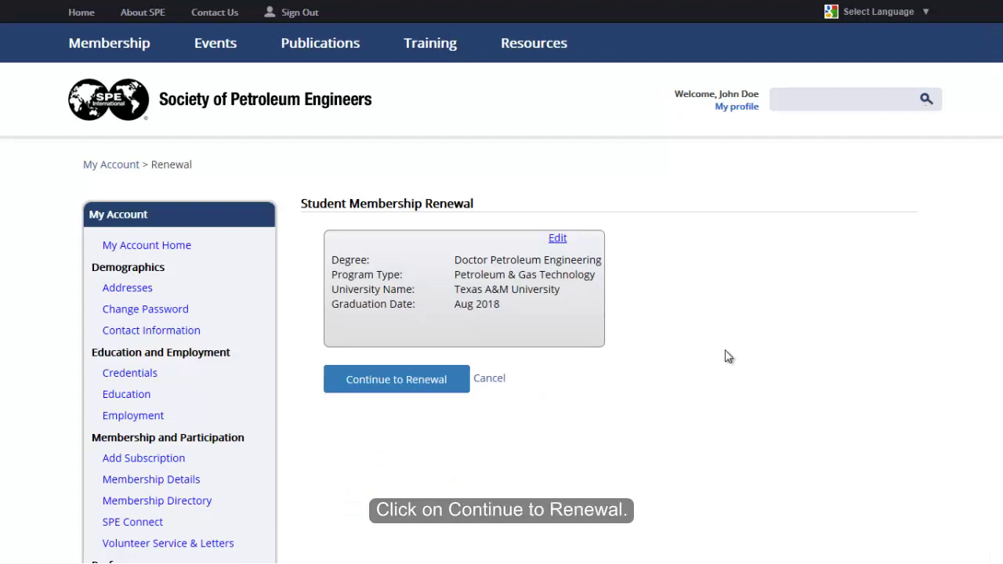
# Continue from the education summary to the Contact step of the renewal.
pyautogui.click(427, 382)
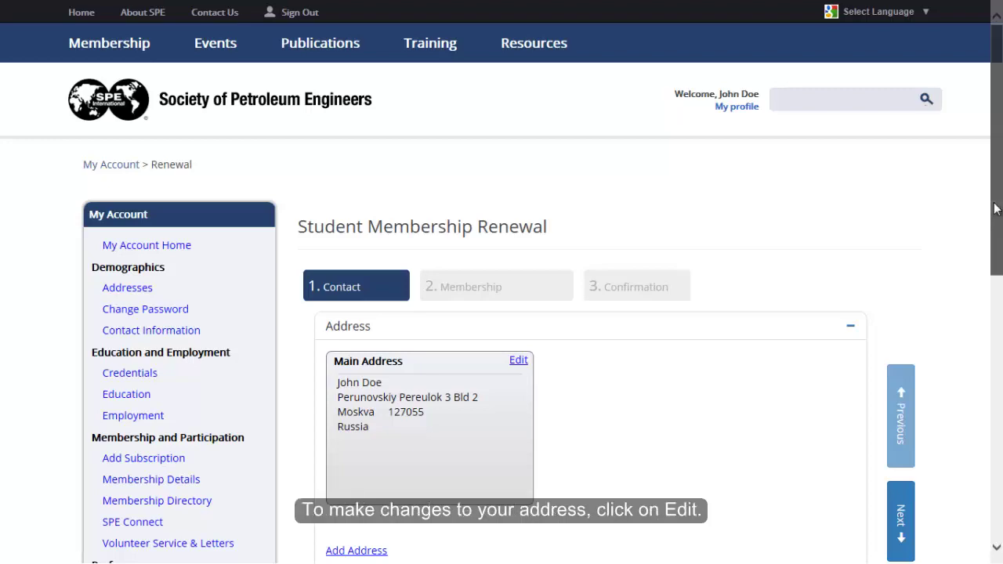
# Edit the main address and set its country to United States of America.
pyautogui.scroll(-3, 996, 208)
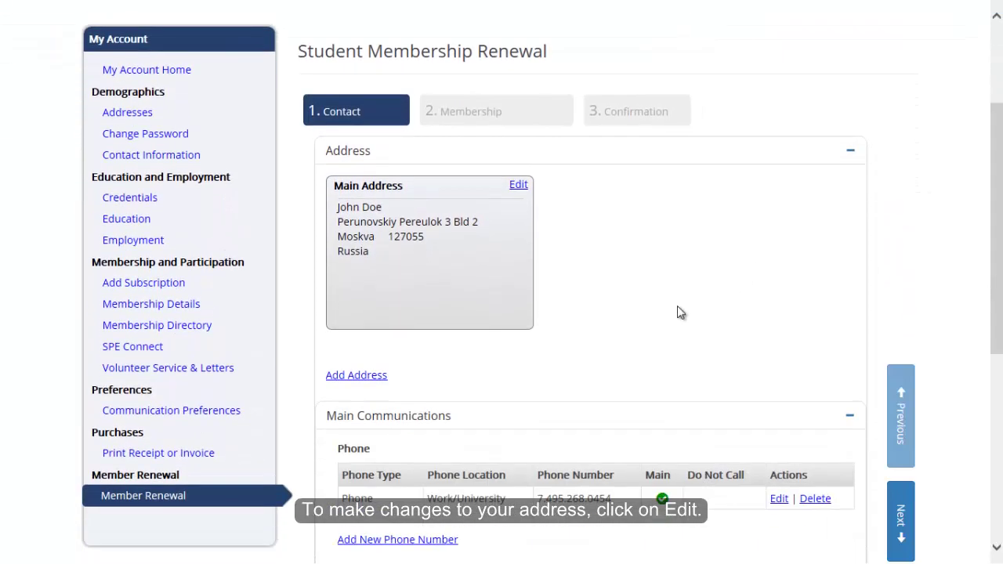
pyautogui.click(519, 185)
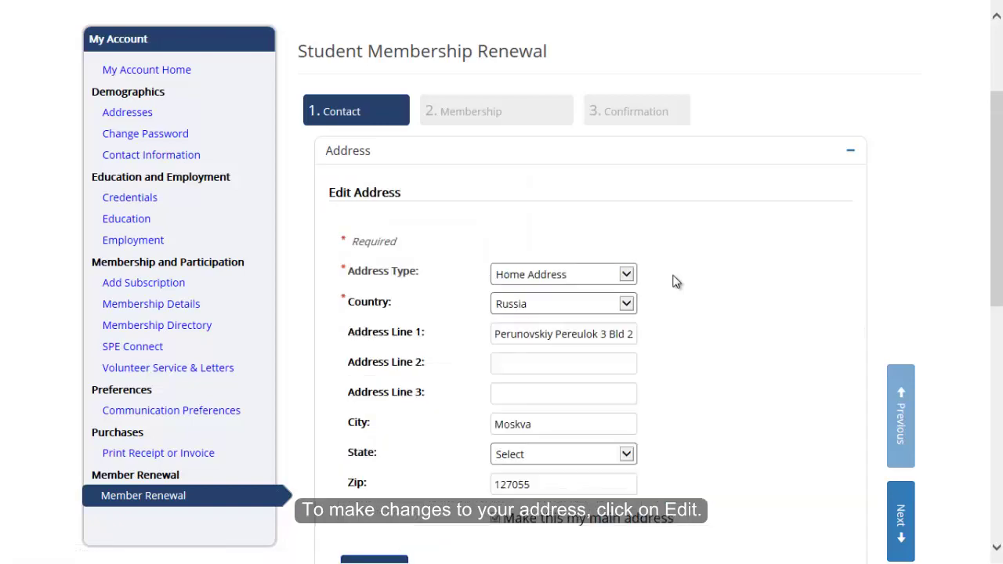
pyautogui.click(632, 305)
pyautogui.scroll(-2, 595, 359)
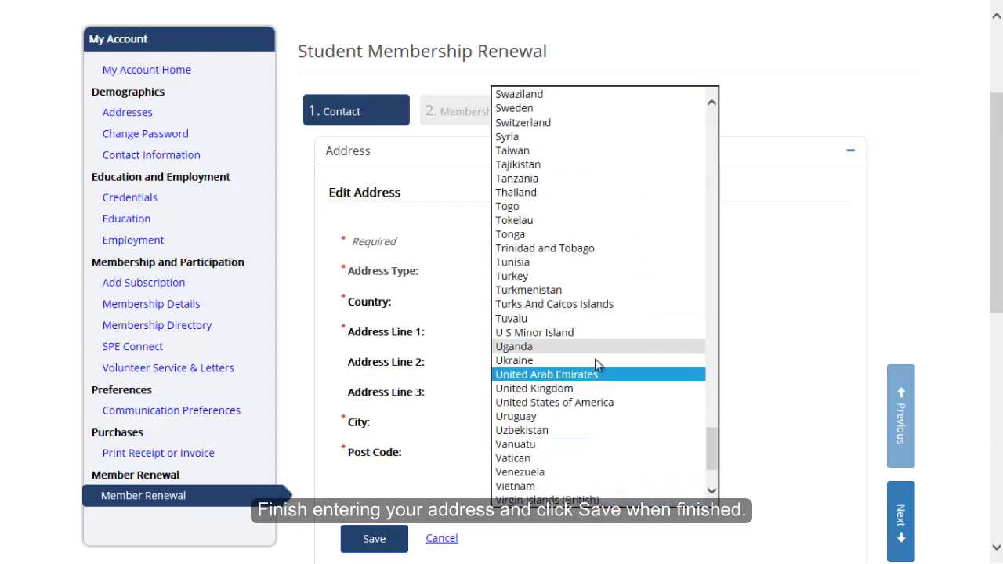
pyautogui.click(555, 402)
# Enter the new home street, city, state and zip code, then save the main address.
pyautogui.press('Tab')
pyautogui.press('BackSpace')
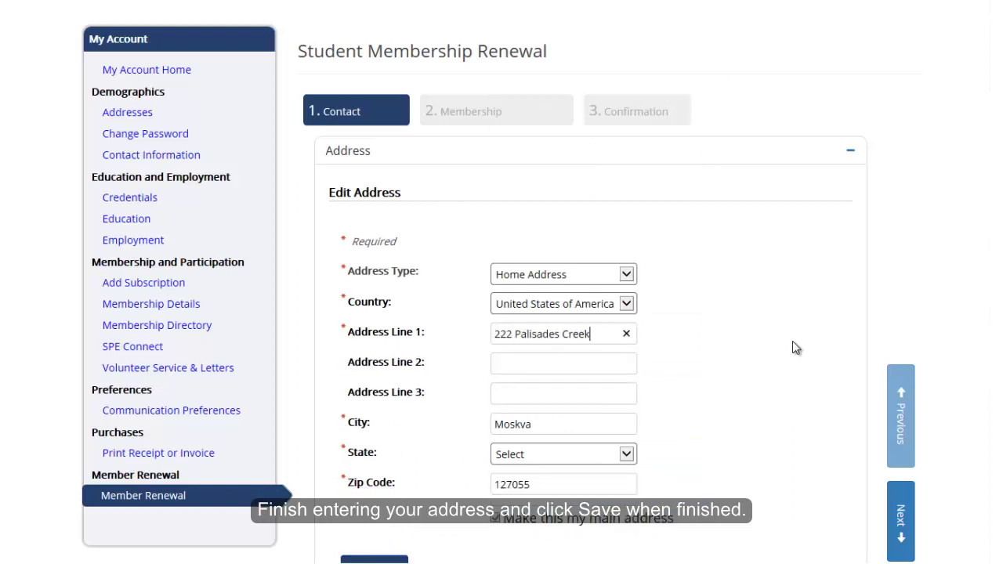
pyautogui.press('Tab')
pyautogui.press('Tab')
pyautogui.press('Tab')
pyautogui.press('Tab')
pyautogui.press('Tab')
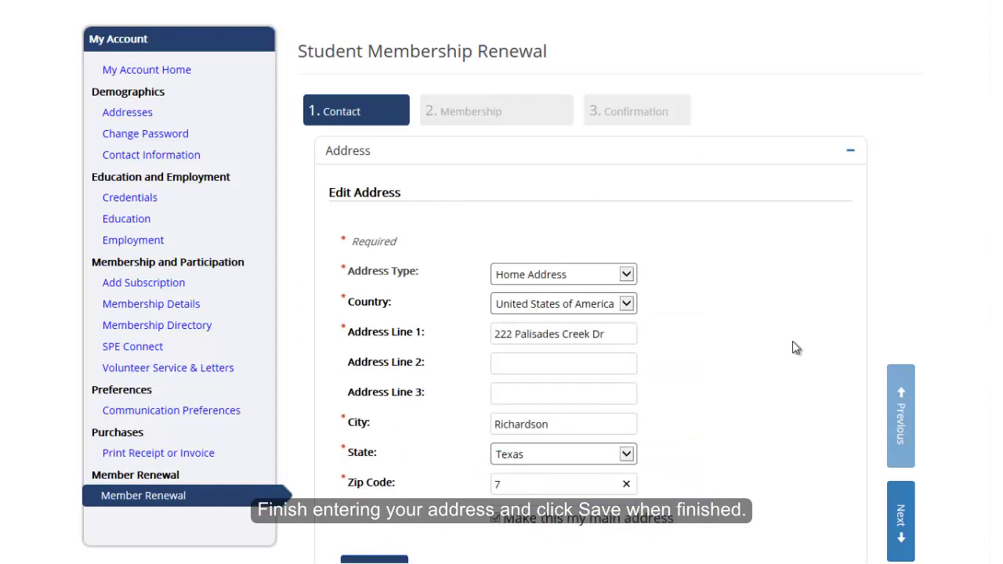
pyautogui.scroll(-2, 836, 293)
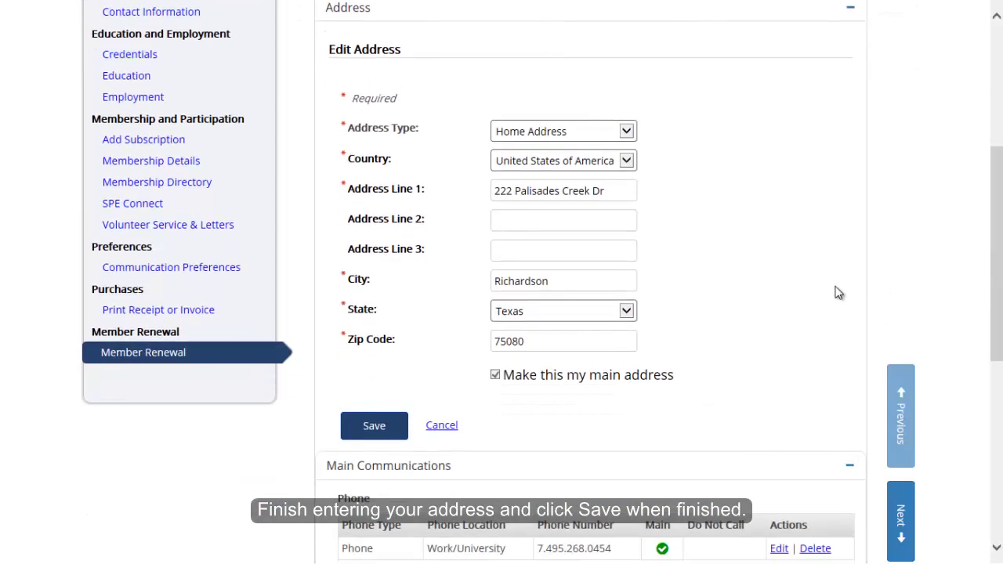
pyautogui.click(381, 430)
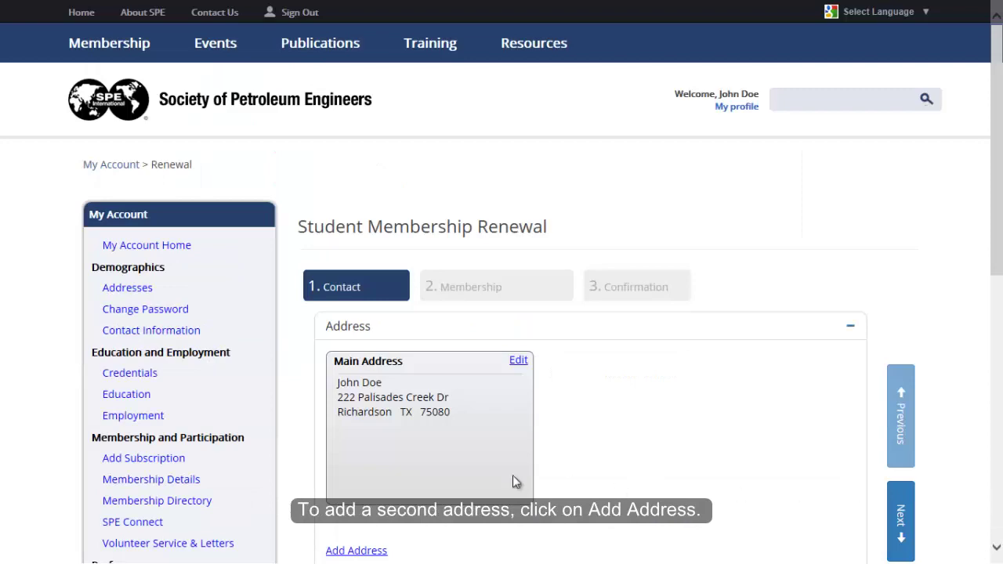
# Add a second address with the address type University Residence.
pyautogui.scroll(-3, 722, 404)
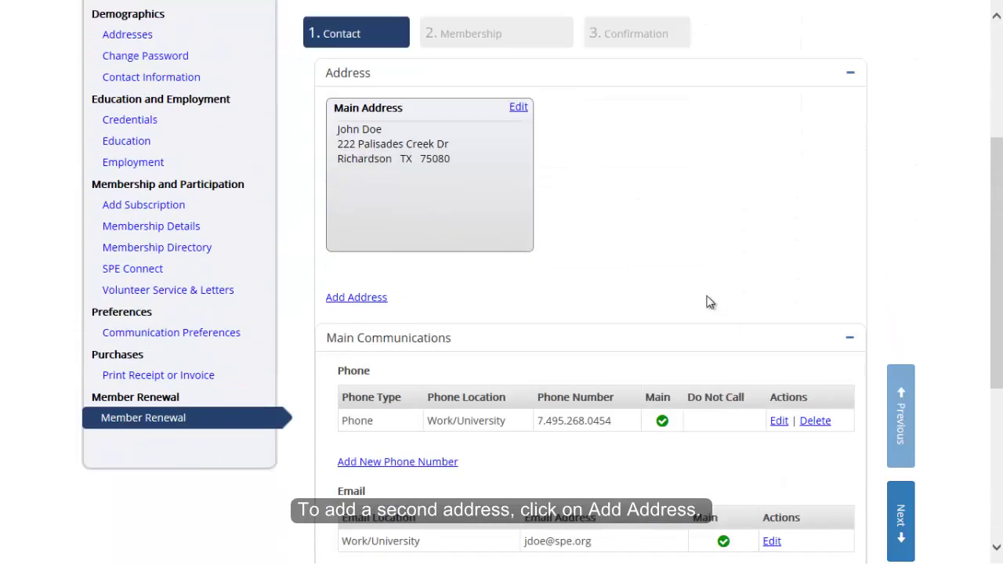
pyautogui.click(362, 298)
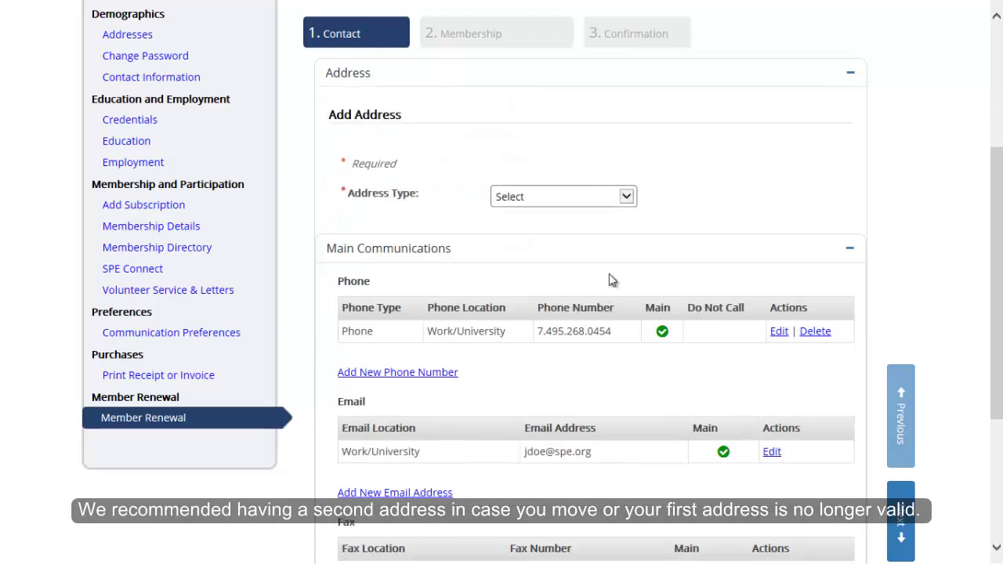
pyautogui.click(625, 197)
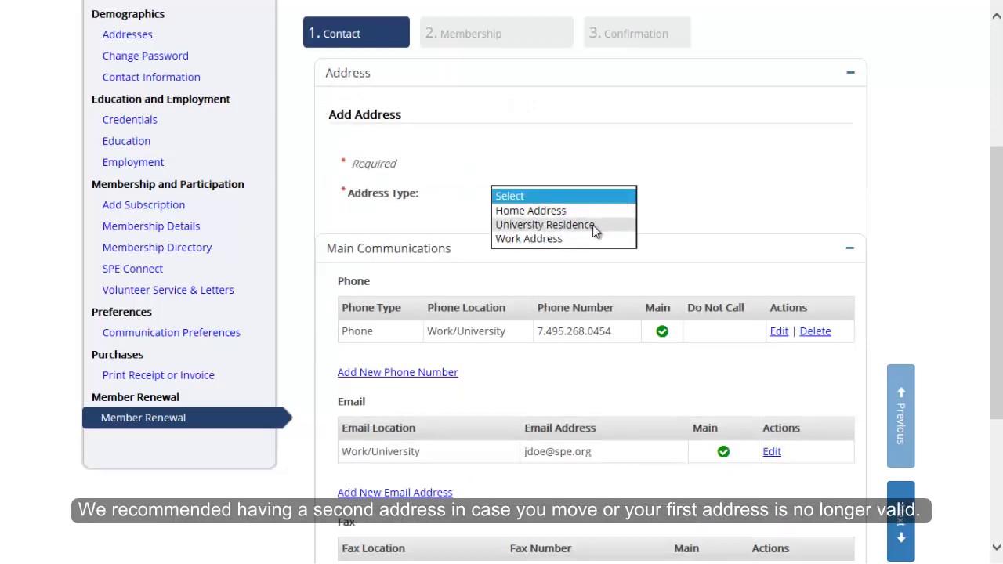
pyautogui.click(595, 229)
# Fill in the Houston, Texas residence address lines and zip code, then save it.
pyautogui.click(567, 255)
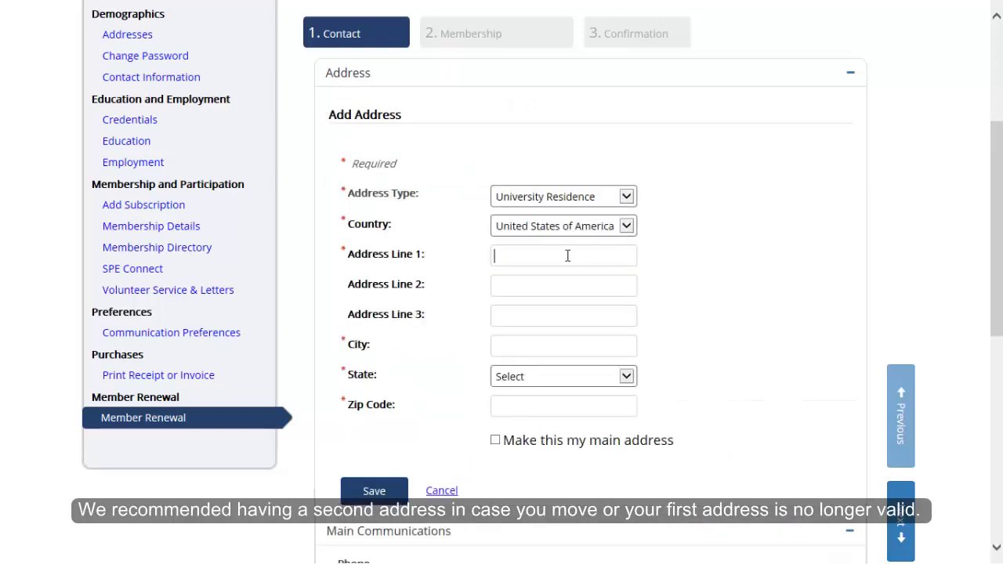
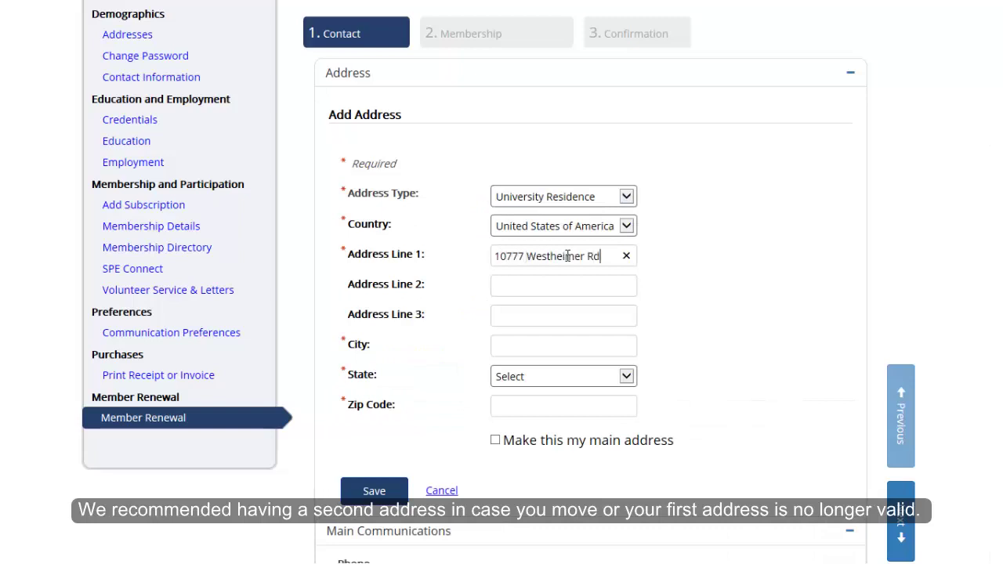
pyautogui.press('Tab')
pyautogui.press('Tab')
pyautogui.press('Tab')
pyautogui.press('Tab')
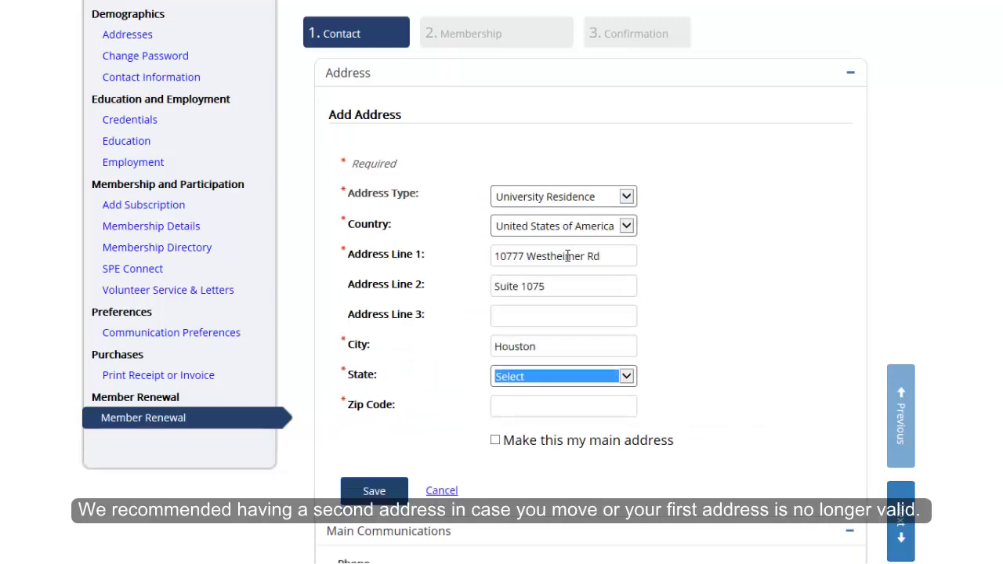
pyautogui.press('Tab')
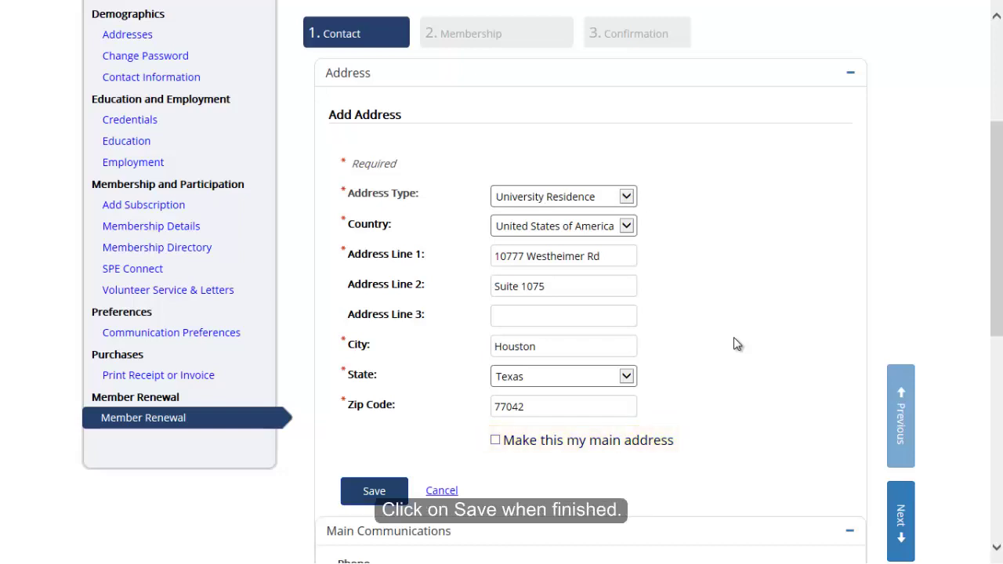
pyautogui.click(386, 497)
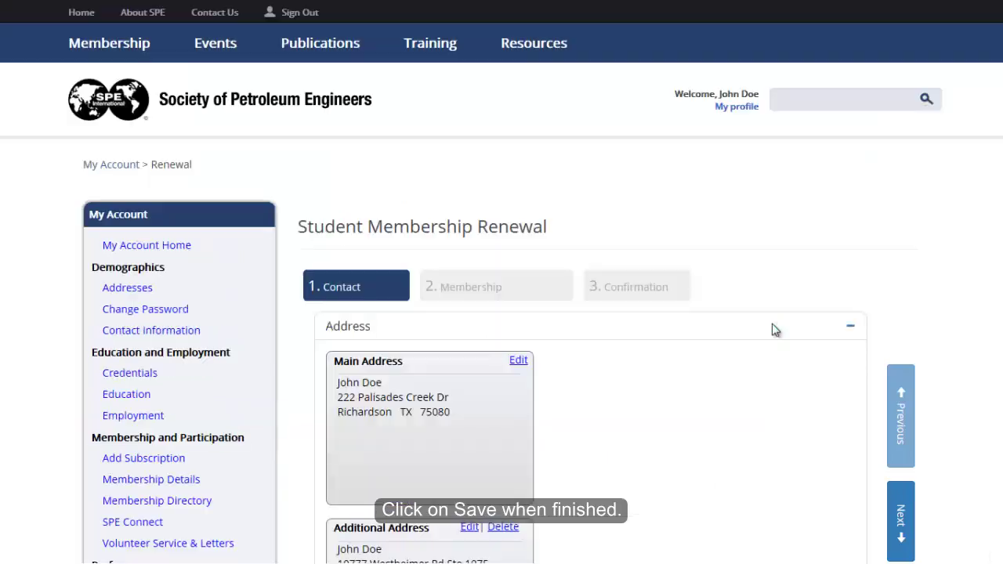
# Change the Work/University phone to the new United States of America number and save it.
pyautogui.moveTo(999, 246); pyautogui.dragTo(956, 500)
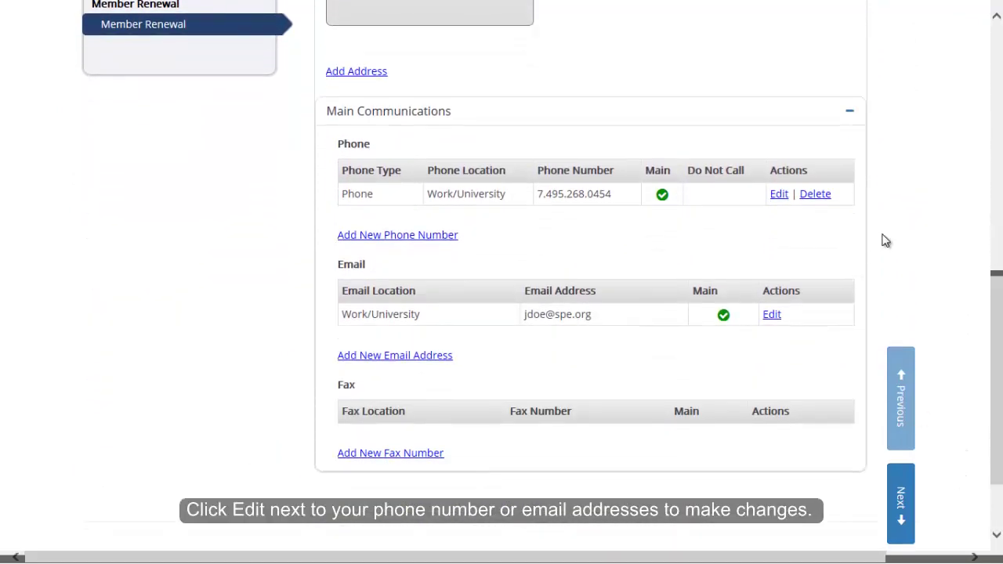
pyautogui.click(781, 196)
pyautogui.click(617, 238)
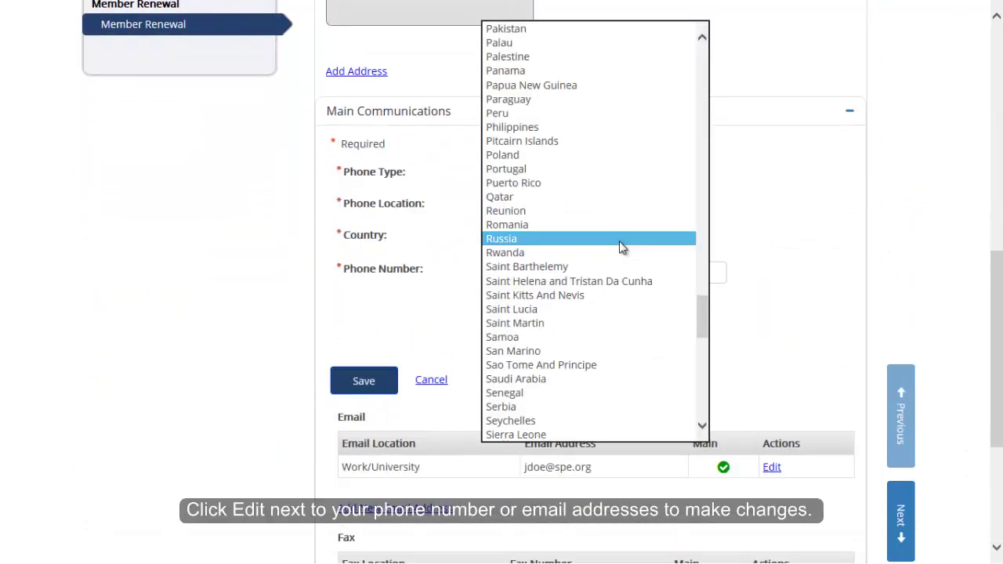
pyautogui.scroll(-8, 620, 247)
pyautogui.click(564, 416)
pyautogui.click(540, 271)
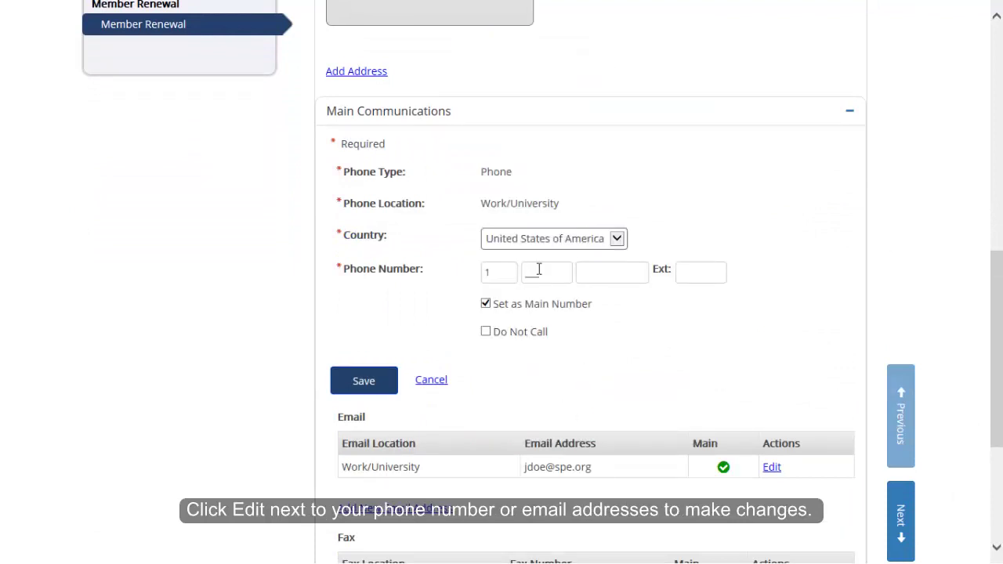
pyautogui.click(345, 389)
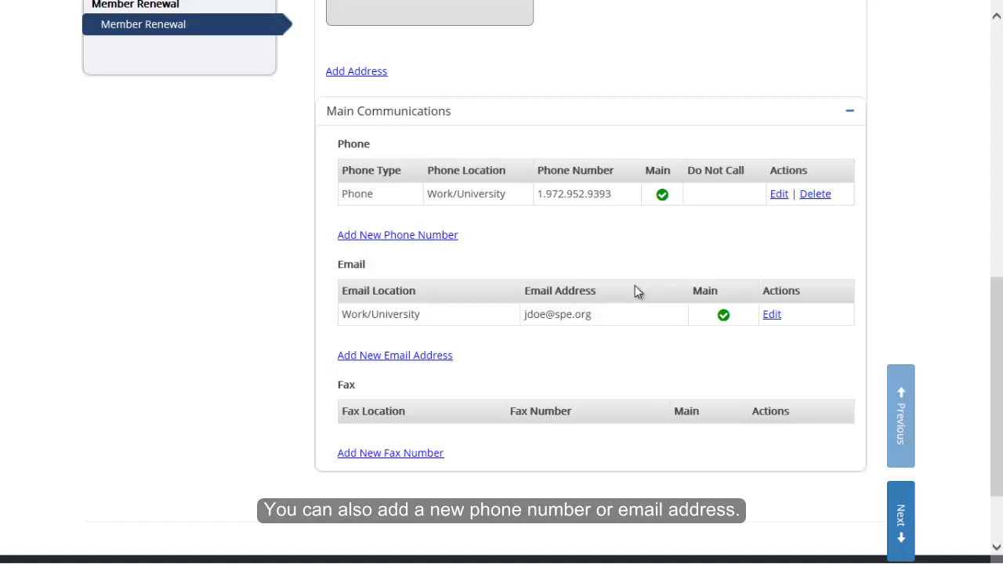
# Add the member's Personal email address as a new main email and save it.
pyautogui.click(441, 357)
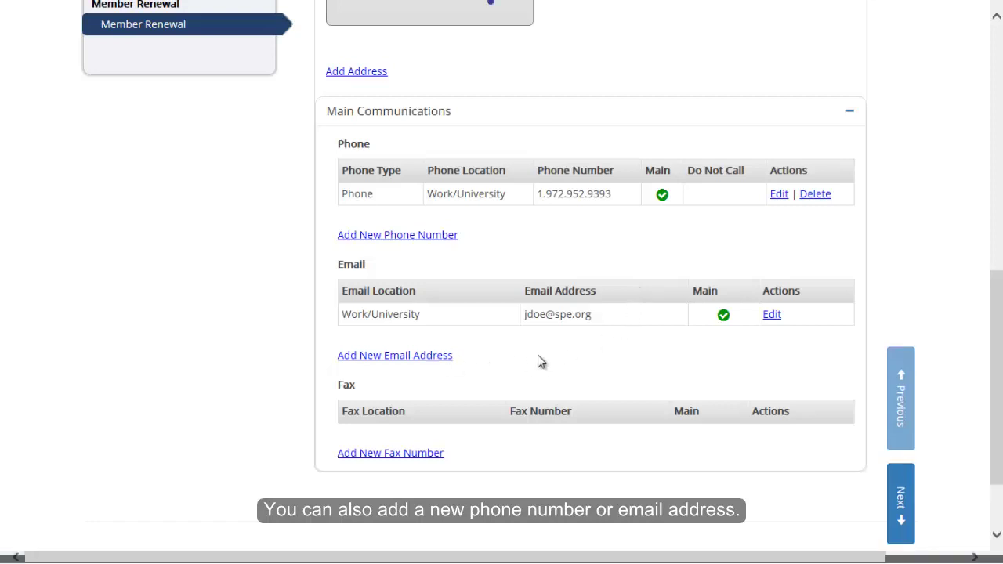
pyautogui.click(541, 295)
pyautogui.click(533, 311)
pyautogui.click(526, 328)
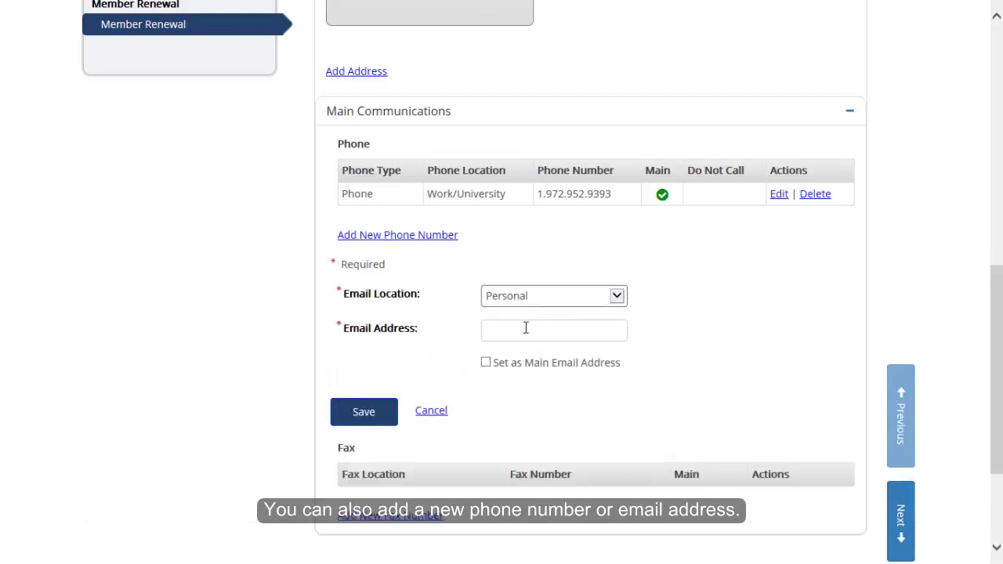
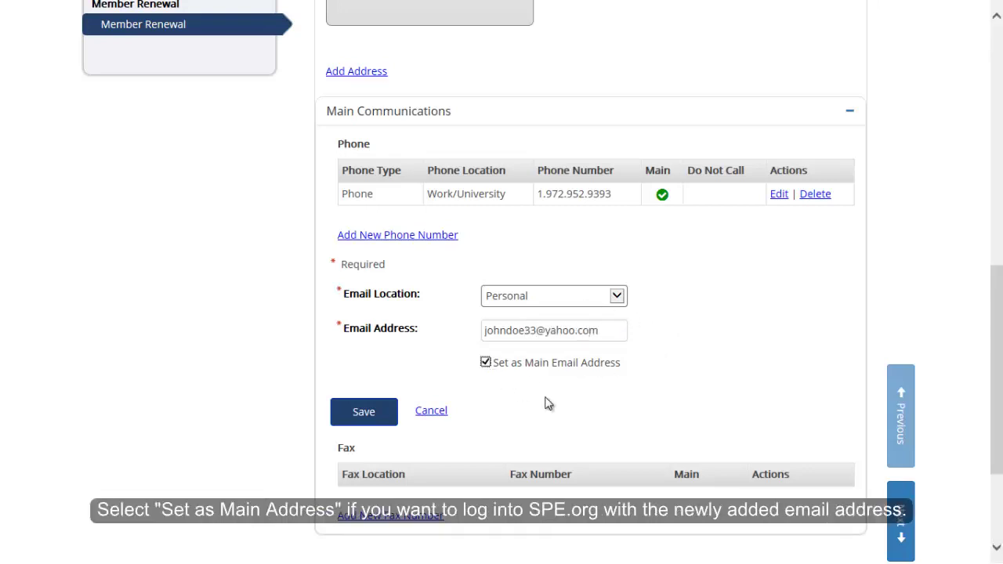
pyautogui.click(359, 407)
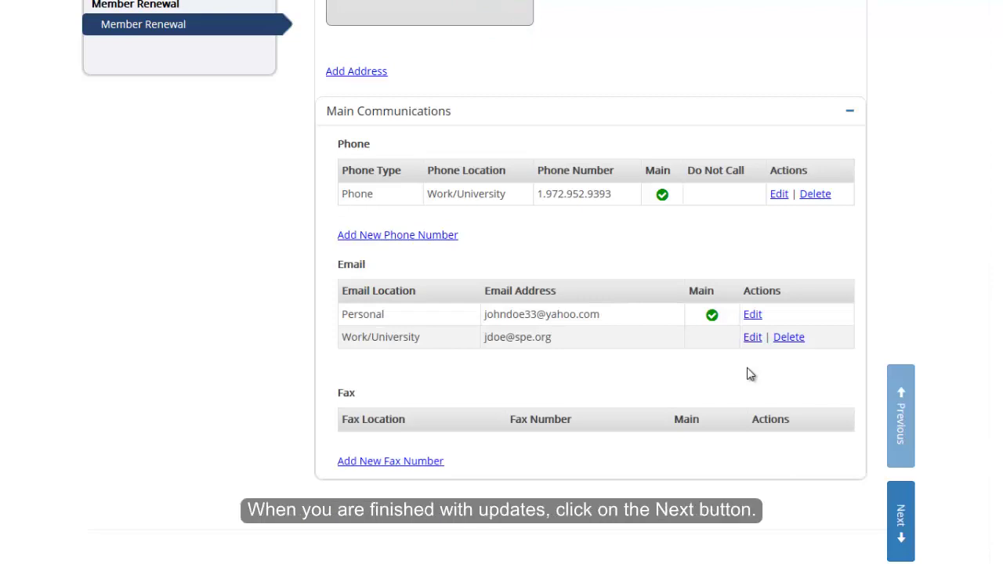
# Go to the Membership step and select the Chevron-sponsored Free 1 Year Membership.
pyautogui.click(907, 528)
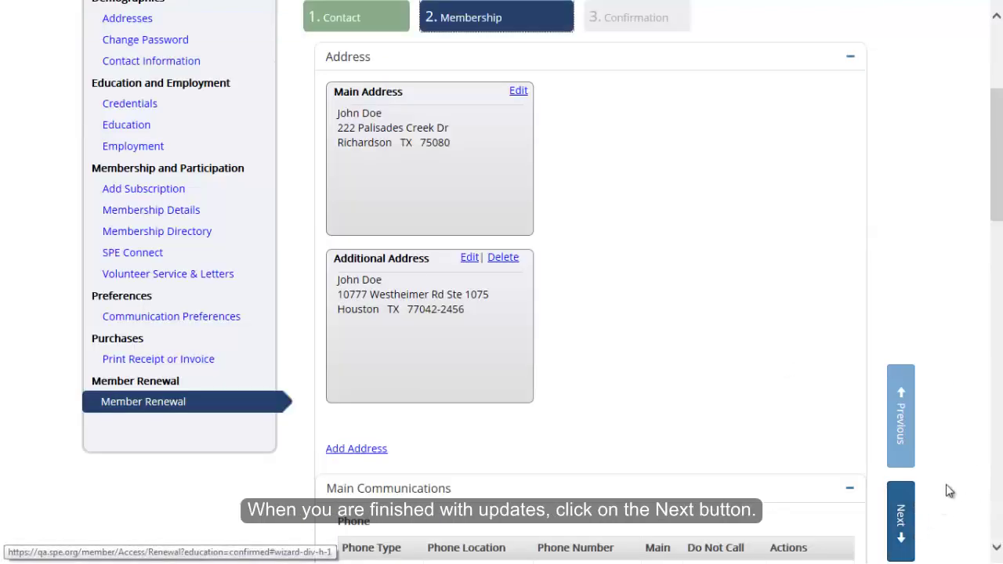
pyautogui.moveTo(992, 224); pyautogui.dragTo(992, 290)
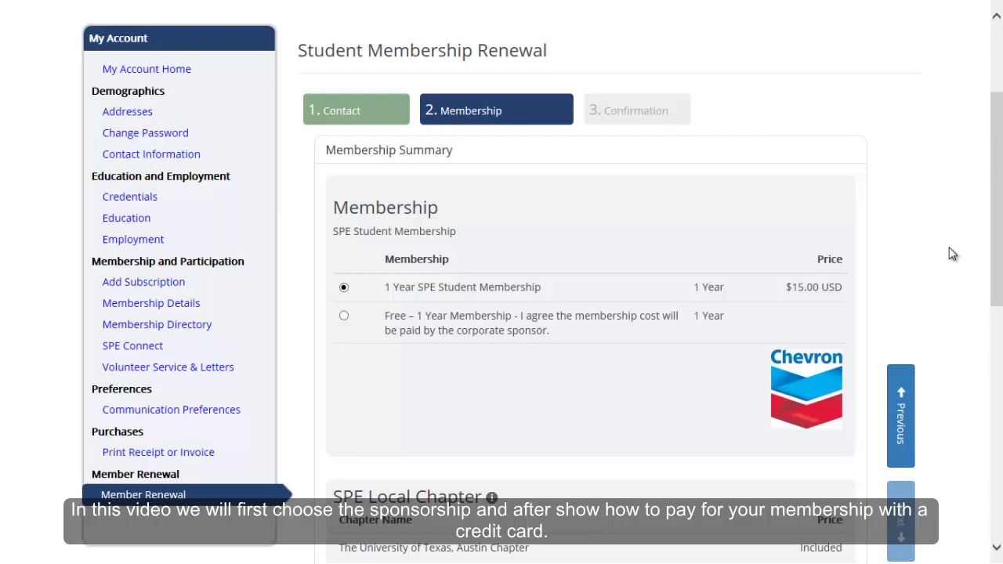
pyautogui.click(343, 315)
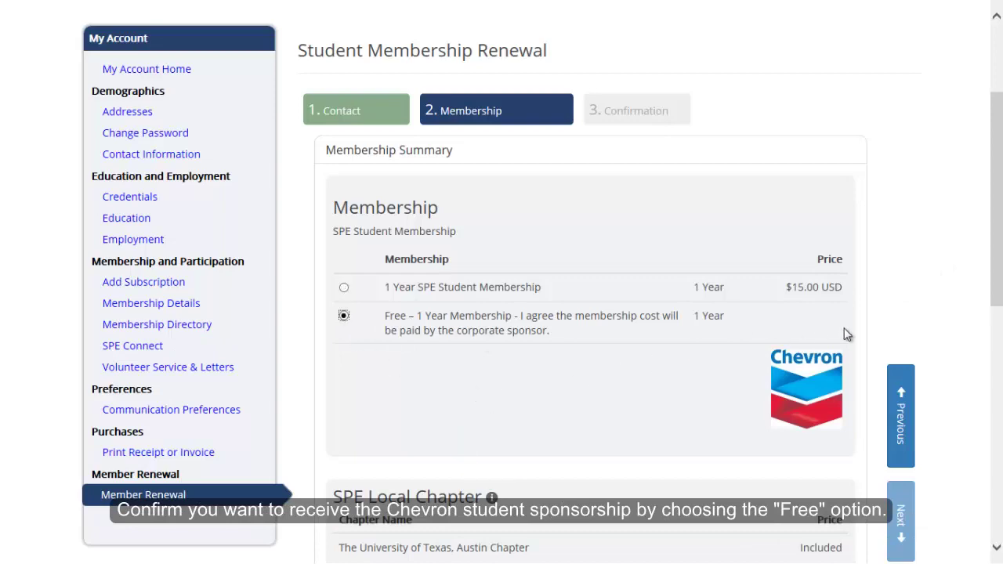
pyautogui.scroll(-4, 994, 278)
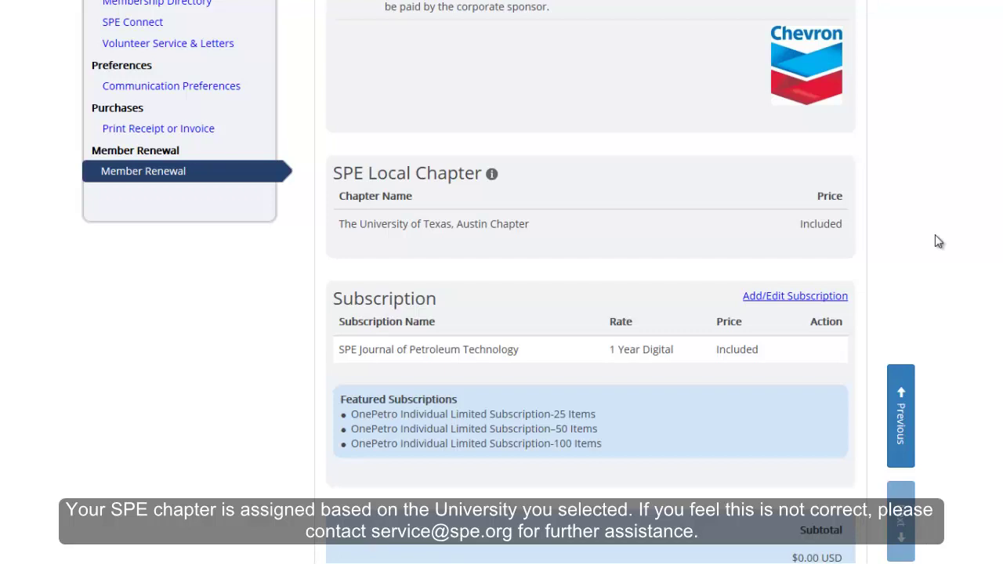
# Try SPE Drilling & Completion but leave it unticked, then submit the $0.00 renewal with only JPT.
pyautogui.click(826, 298)
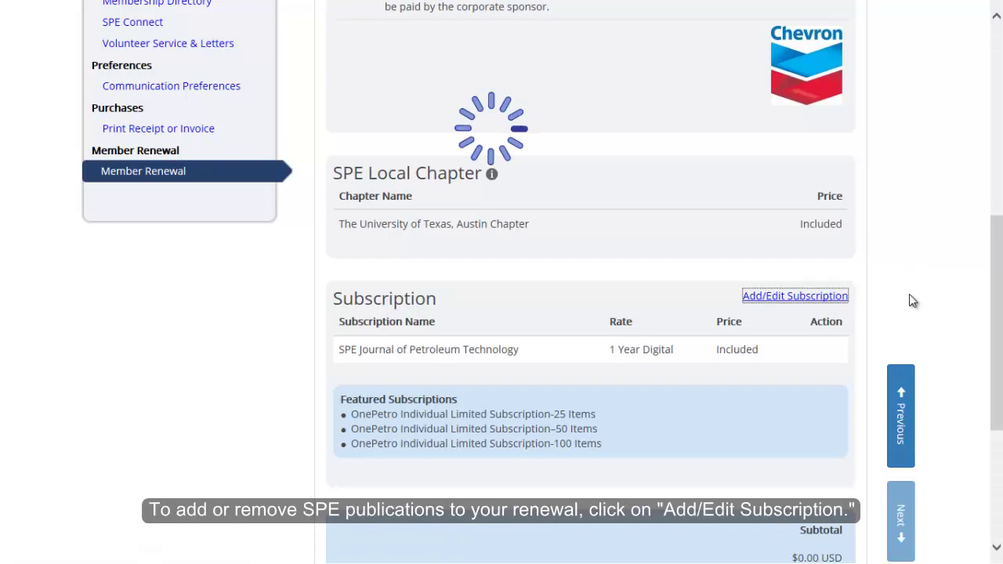
pyautogui.moveTo(990, 242); pyautogui.dragTo(987, 308)
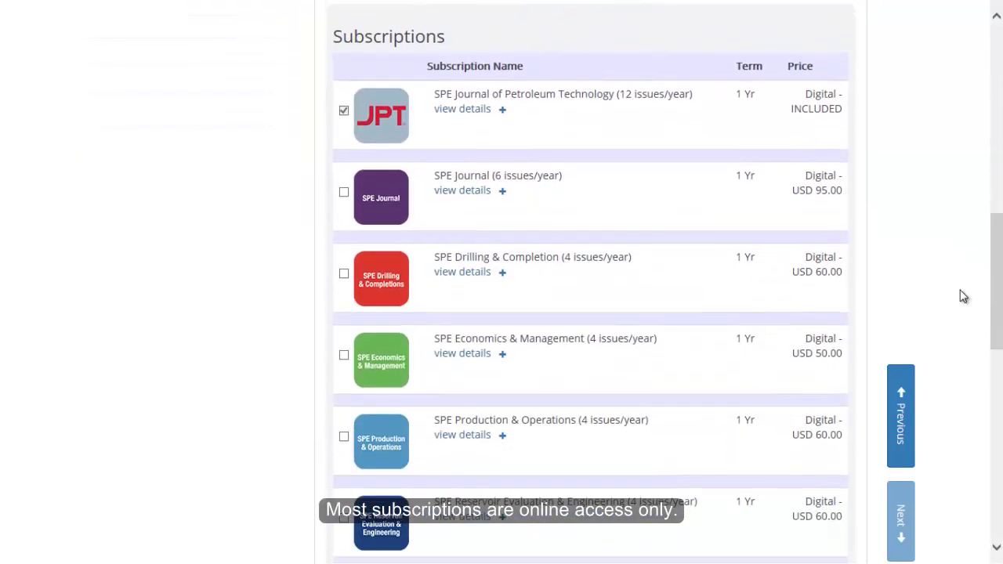
pyautogui.click(344, 274)
pyautogui.click(343, 273)
pyautogui.moveTo(996, 291); pyautogui.dragTo(997, 392)
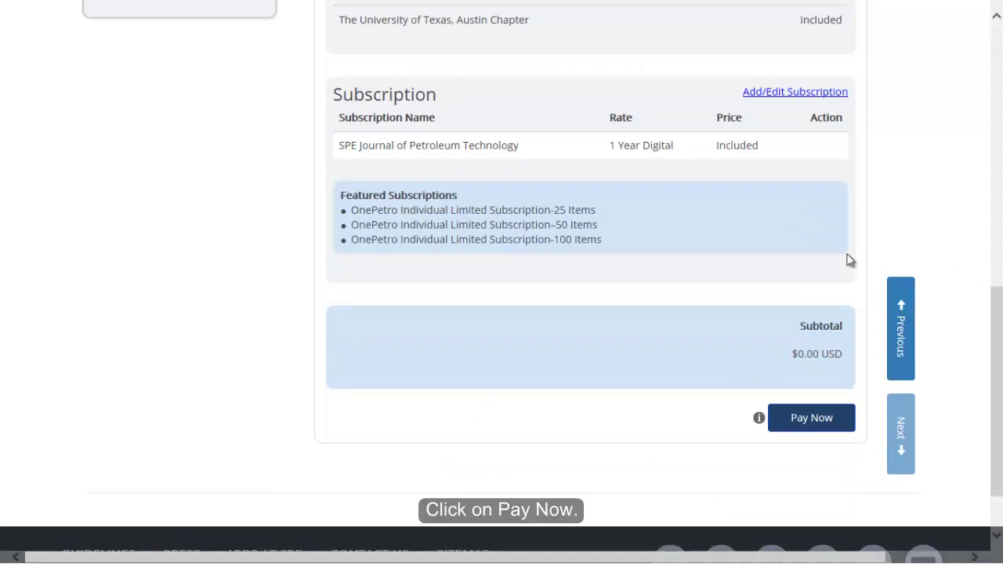
pyautogui.click(803, 424)
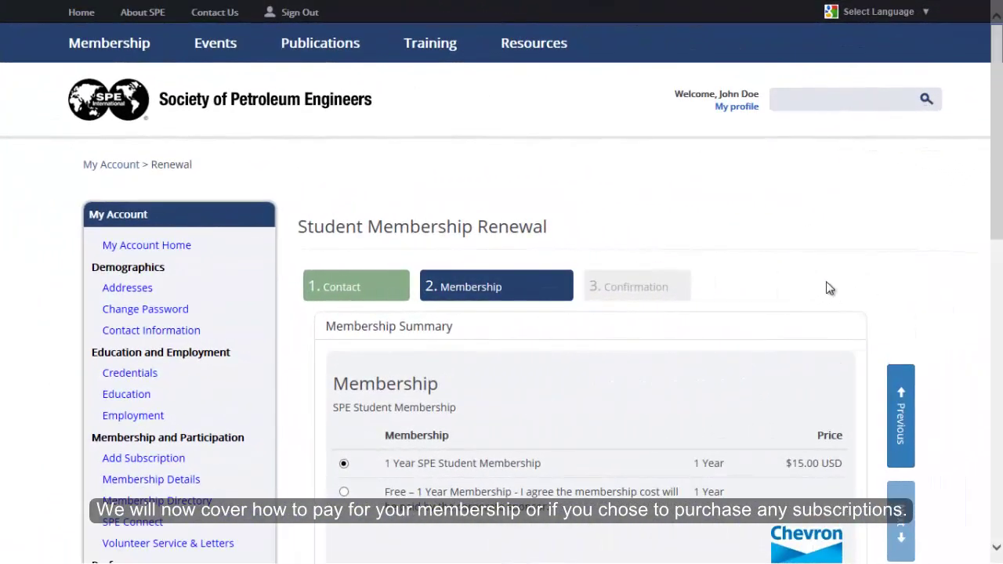
# Tick and save SPE Drilling & Completion (1 Year Digital, 60.00), making the subtotal $75.00 USD.
pyautogui.moveTo(993, 170); pyautogui.dragTo(966, 389)
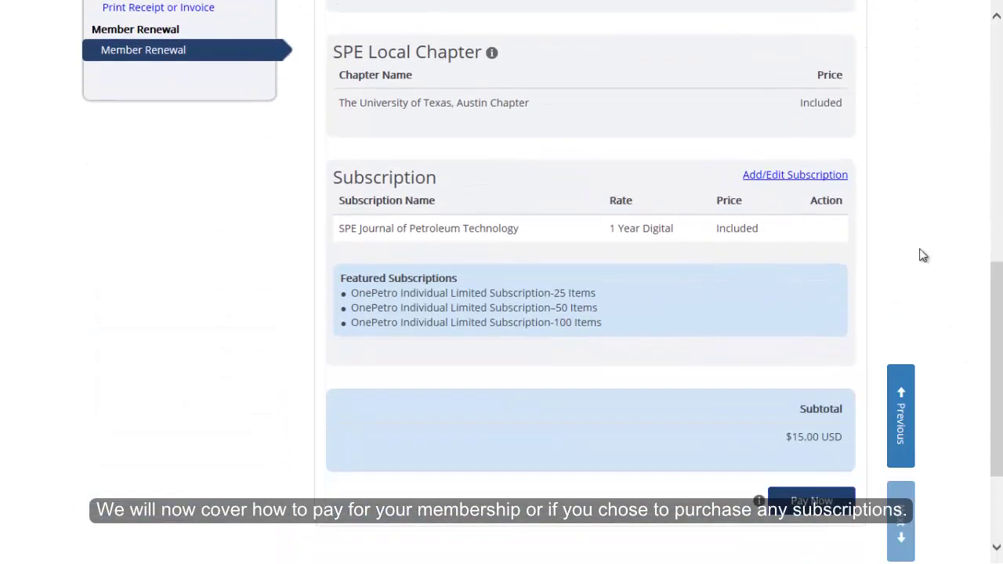
pyautogui.click(825, 180)
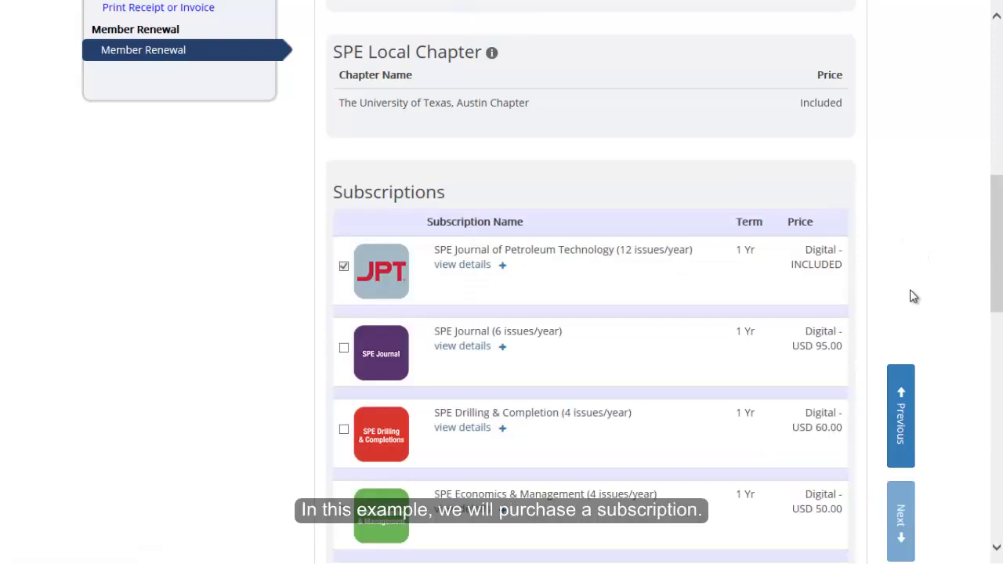
pyautogui.scroll(-2, 913, 297)
pyautogui.click(344, 260)
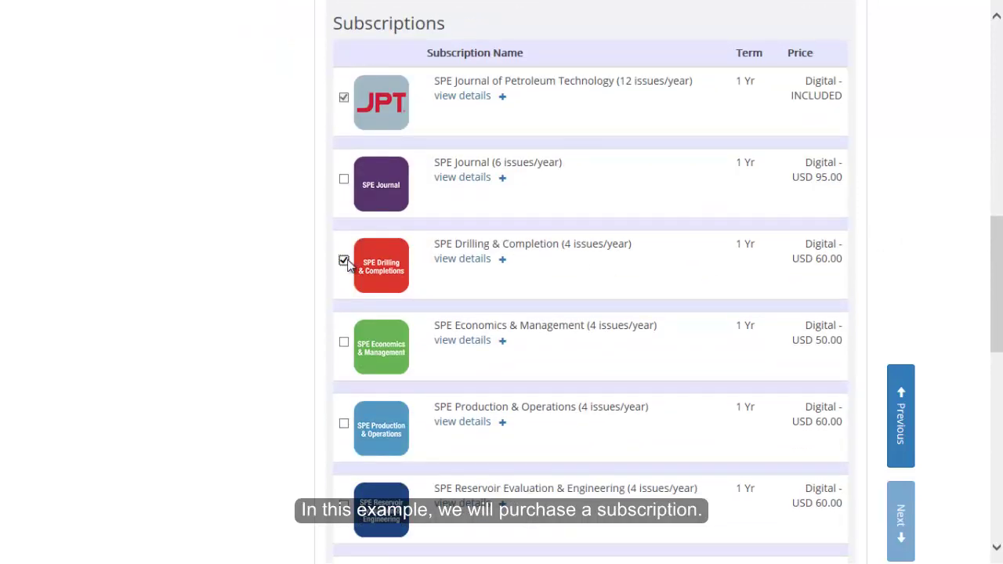
pyautogui.scroll(-5, 907, 256)
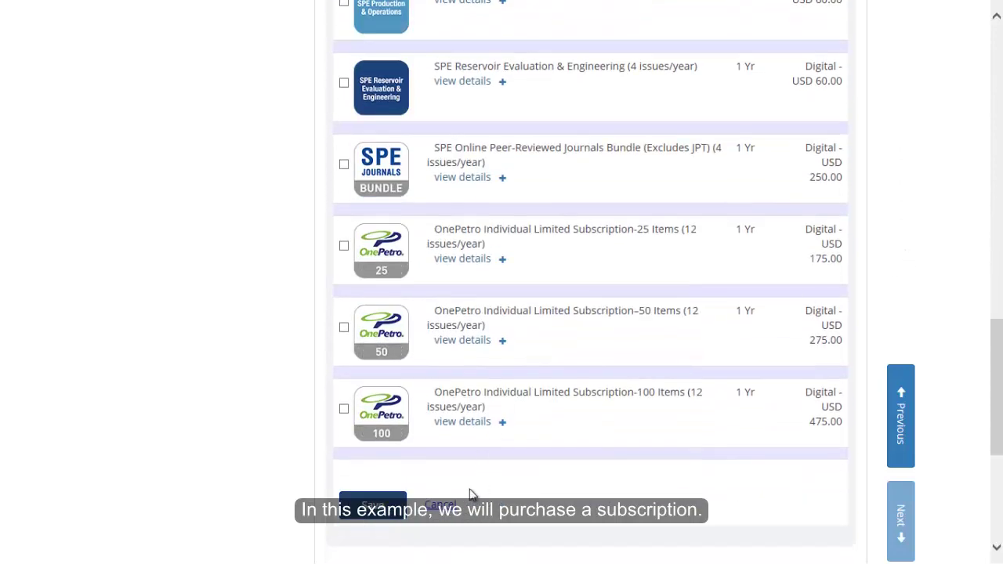
pyautogui.click(373, 506)
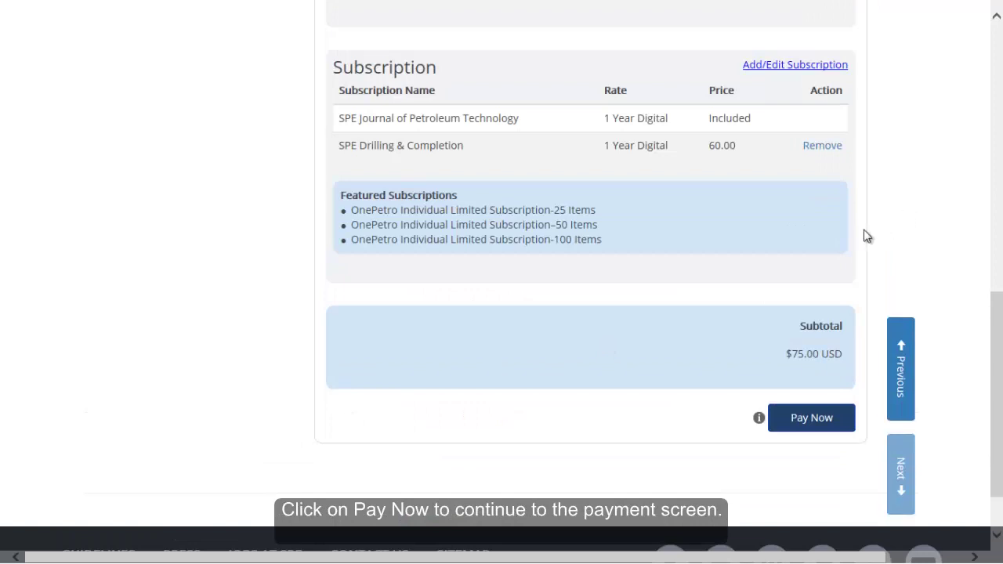
# Start paying the $75.00 order and enter the cardholder's name and card number.
pyautogui.click(811, 421)
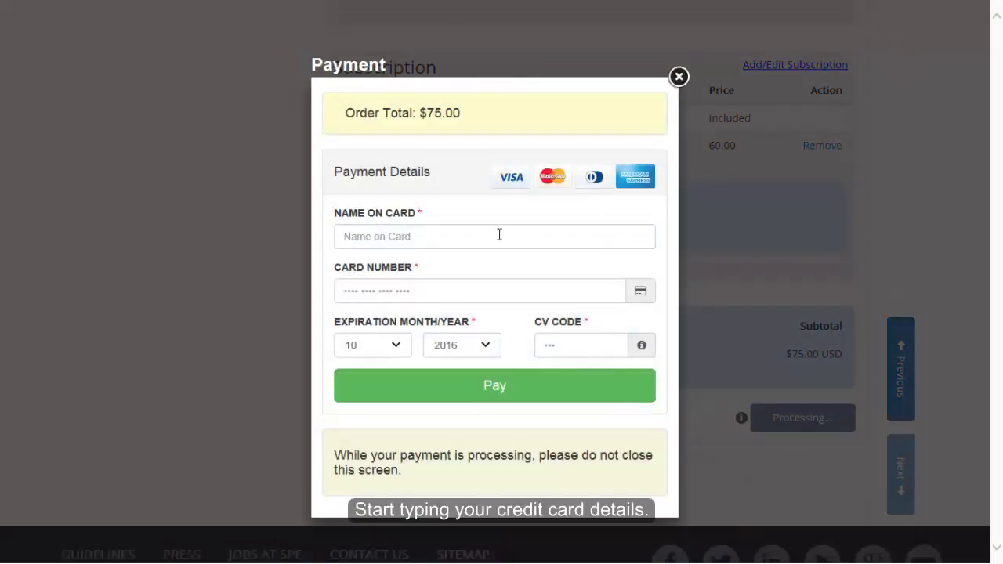
pyautogui.click(495, 238)
pyautogui.write('John Doe')
pyautogui.press('Tab')
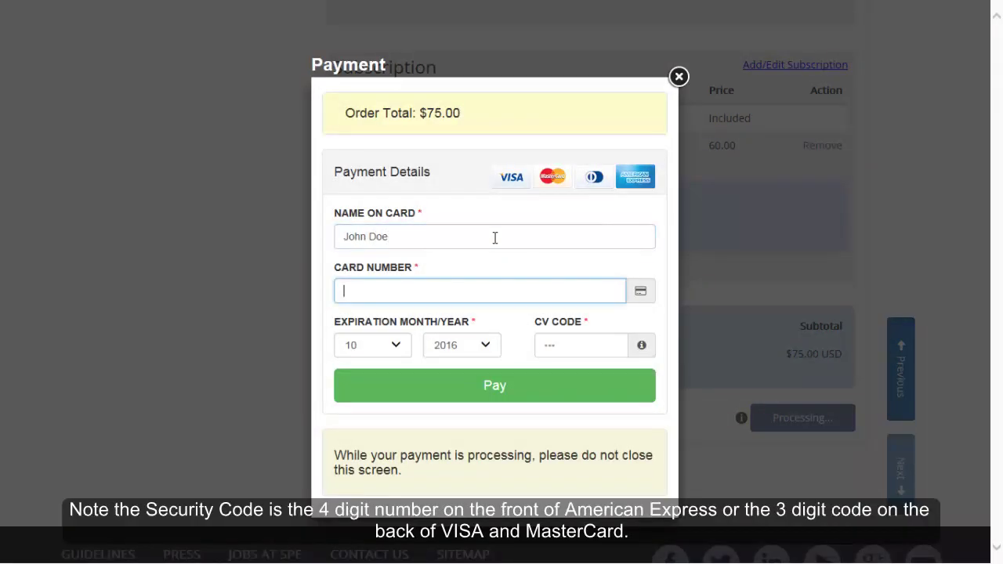
pyautogui.write('411')
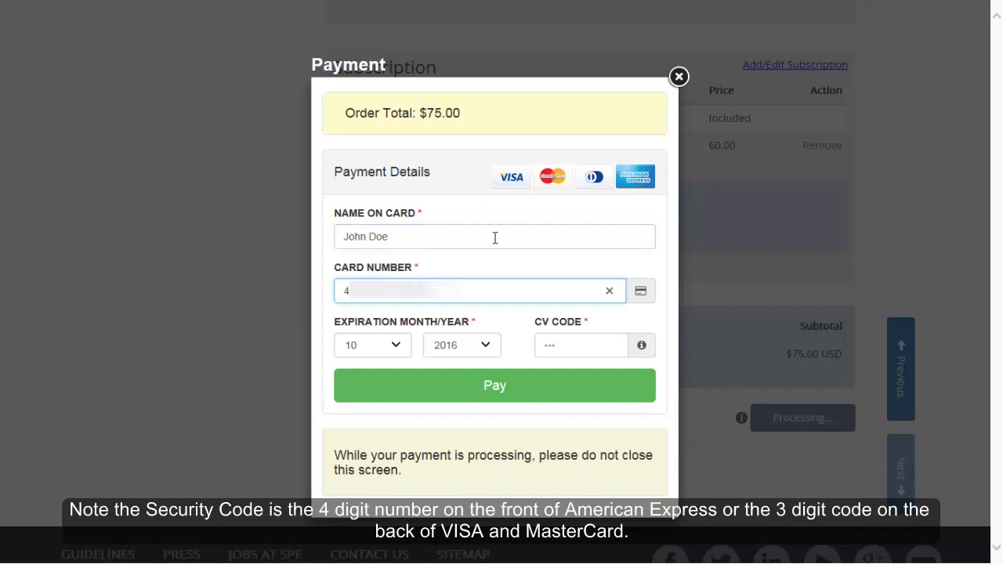
# Set the card expiration year to 2018, enter the security code, and submit the payment.
pyautogui.click(482, 344)
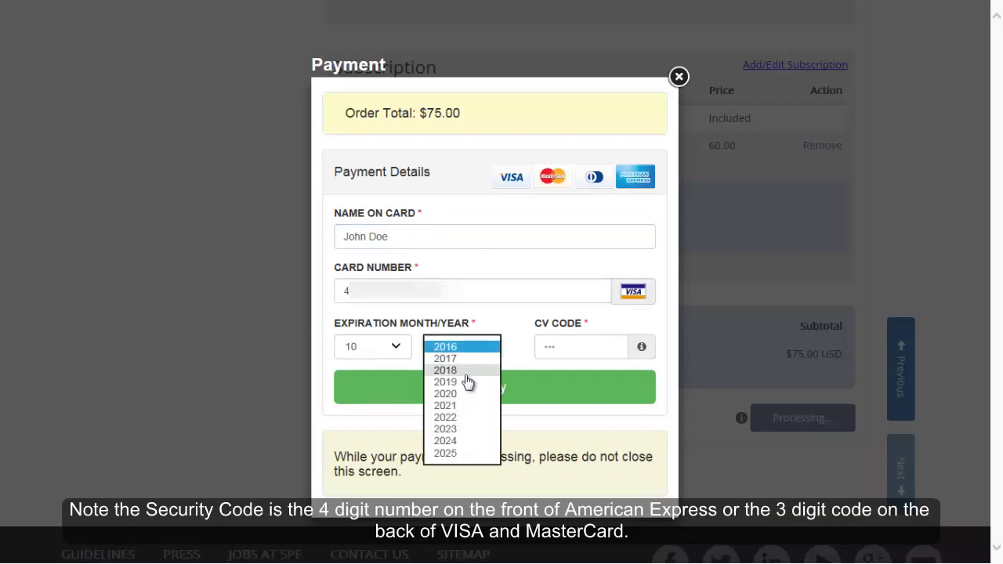
pyautogui.click(470, 373)
pyautogui.click(582, 339)
pyautogui.write('123')
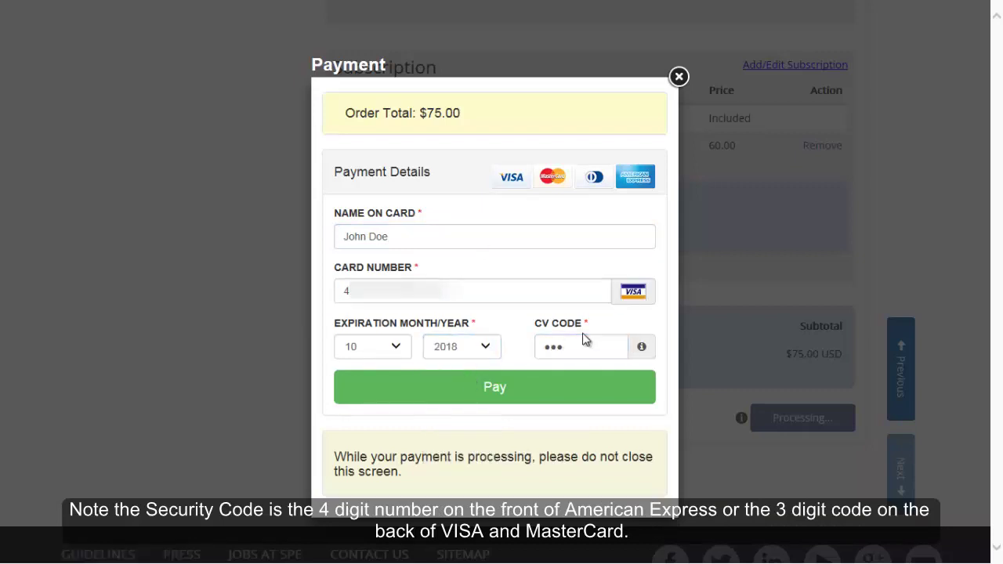
pyautogui.click(511, 396)
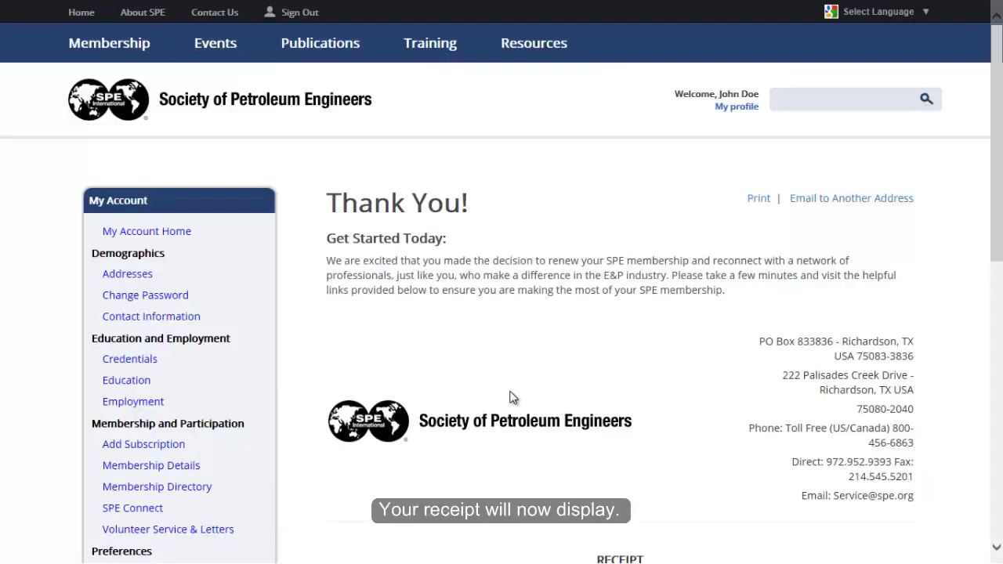
# Scroll the Thank You page down to the renewal receipt's order summary.
pyautogui.moveTo(996, 196)
pyautogui.mouseDown()
pyautogui.moveTo(994, 447)
pyautogui.moveTo(987, 202)
pyautogui.mouseUp()
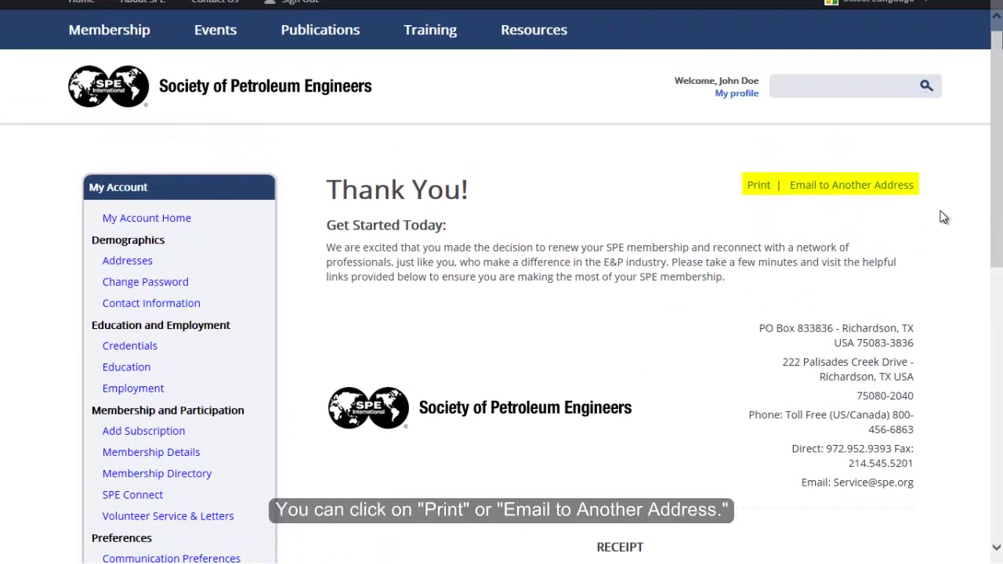